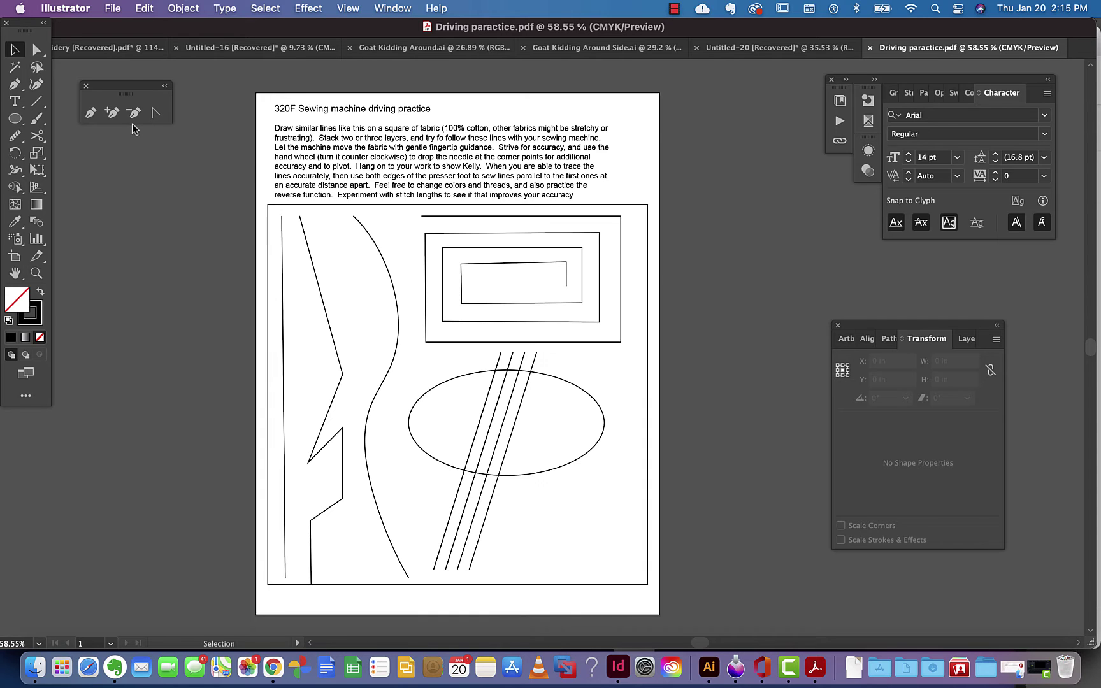
# - Create a new blank 8.5 × 11 in Print document (Untitled-9) from File > New
pyautogui.click(114, 9)
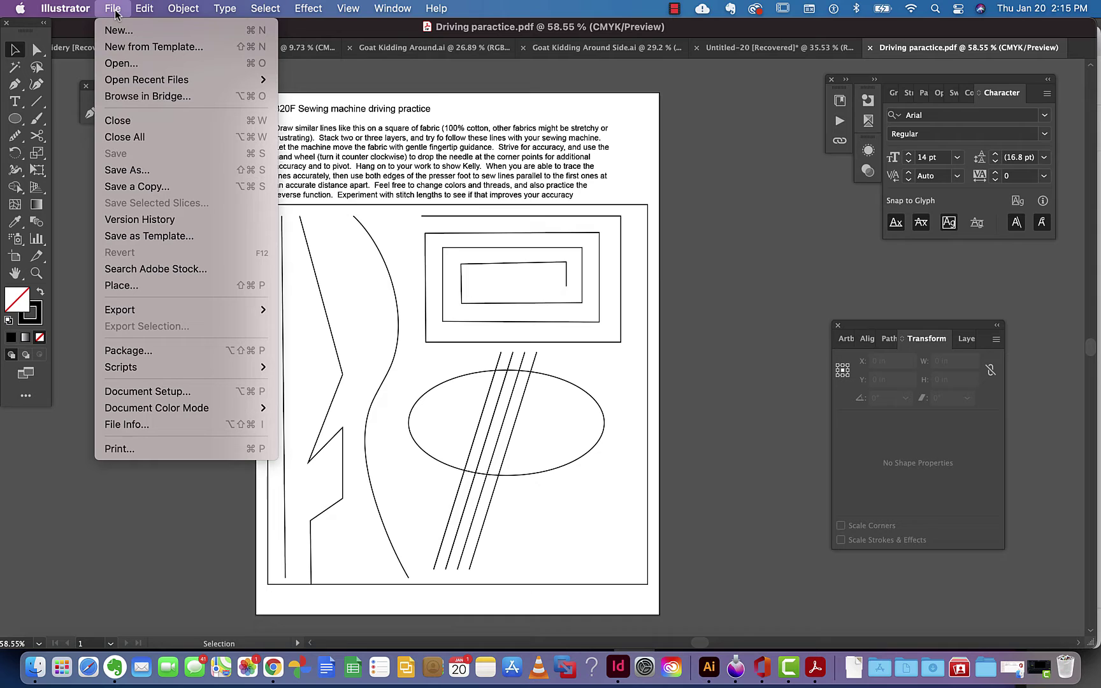
pyautogui.click(123, 32)
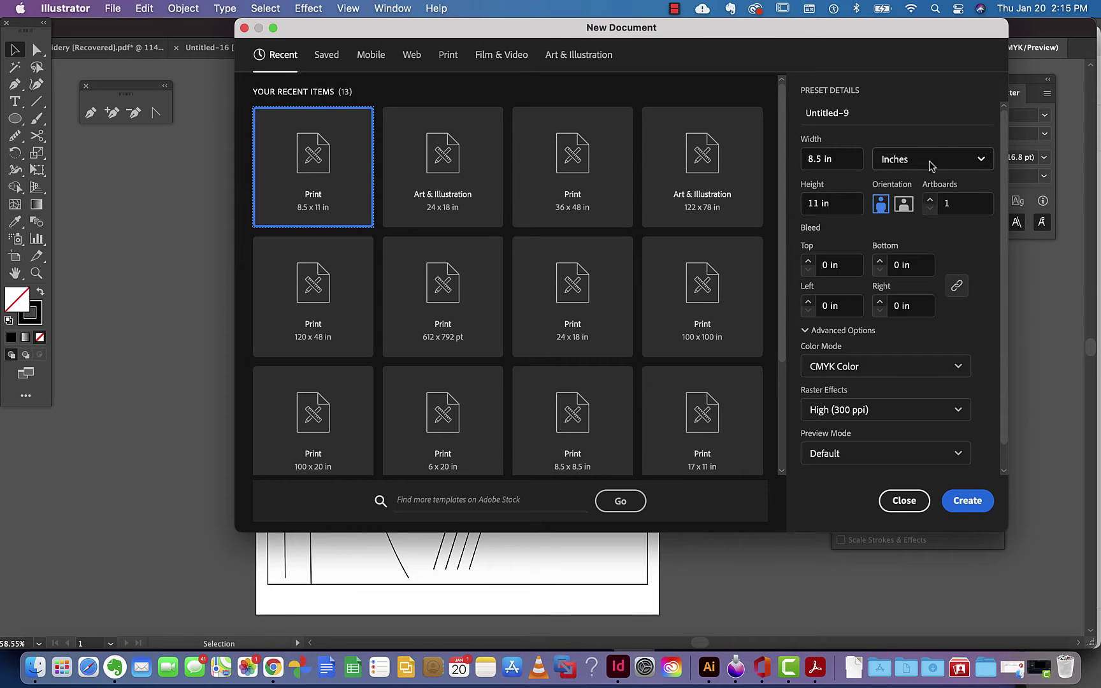
pyautogui.click(968, 501)
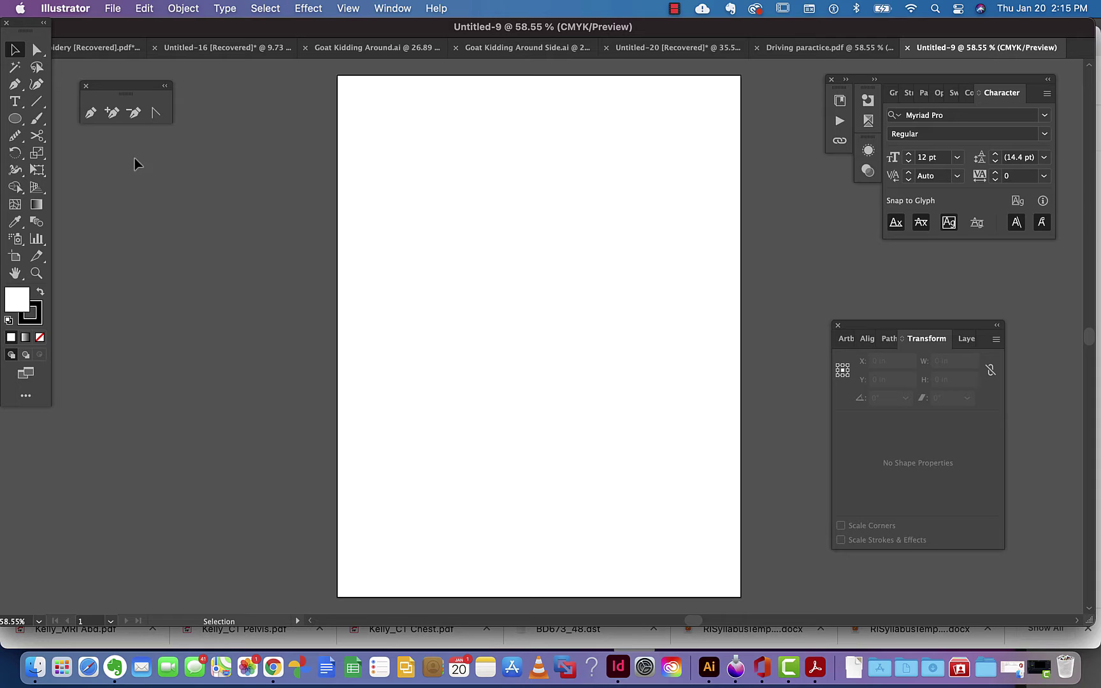
# - Add the word 'Bob' as point text on the upper artboard and select it
pyautogui.click(13, 104)
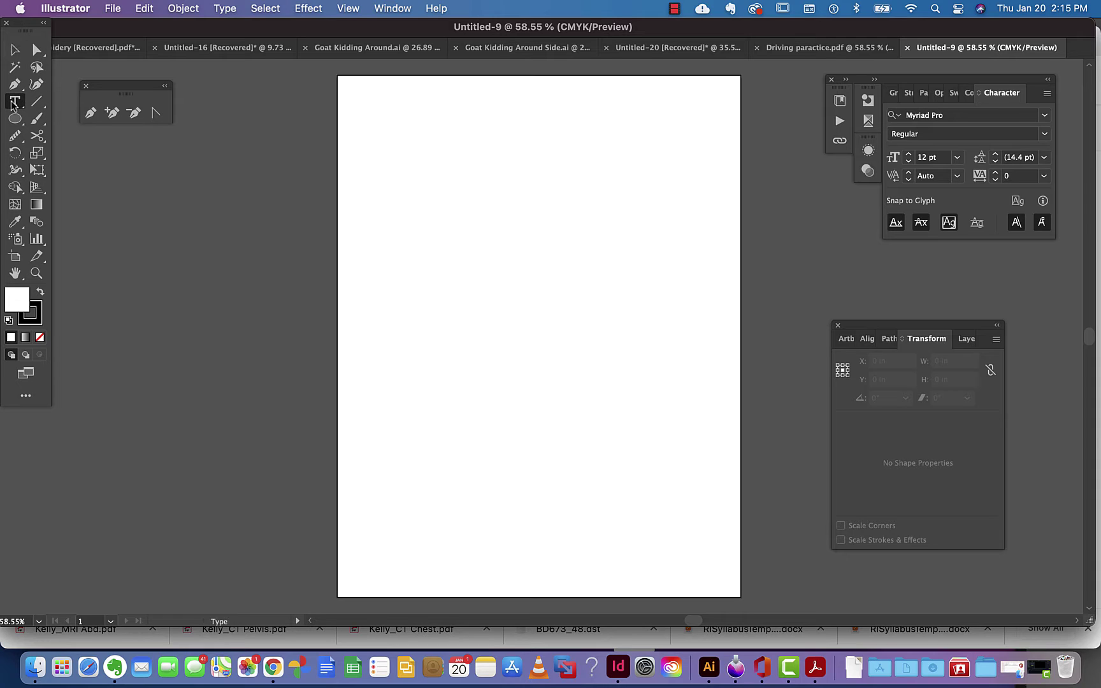
pyautogui.click(469, 223)
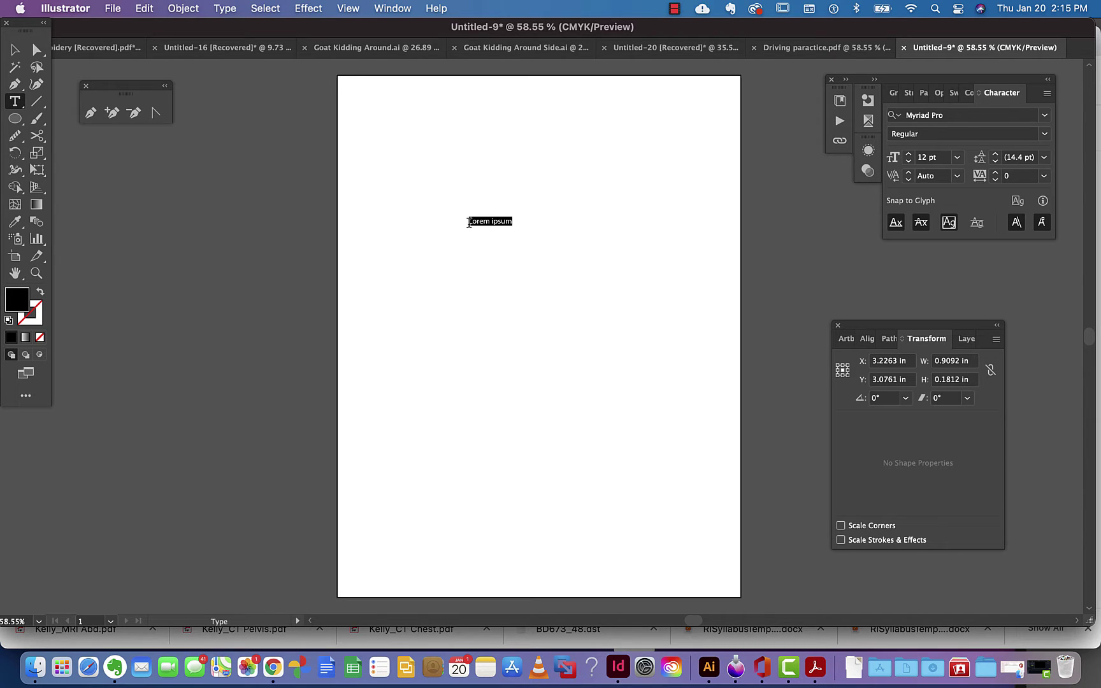
pyautogui.write('Bob')
pyautogui.moveTo(483, 220); pyautogui.dragTo(455, 218)
# - Look through the list of panels and close it without choosing one
pyautogui.click(388, 10)
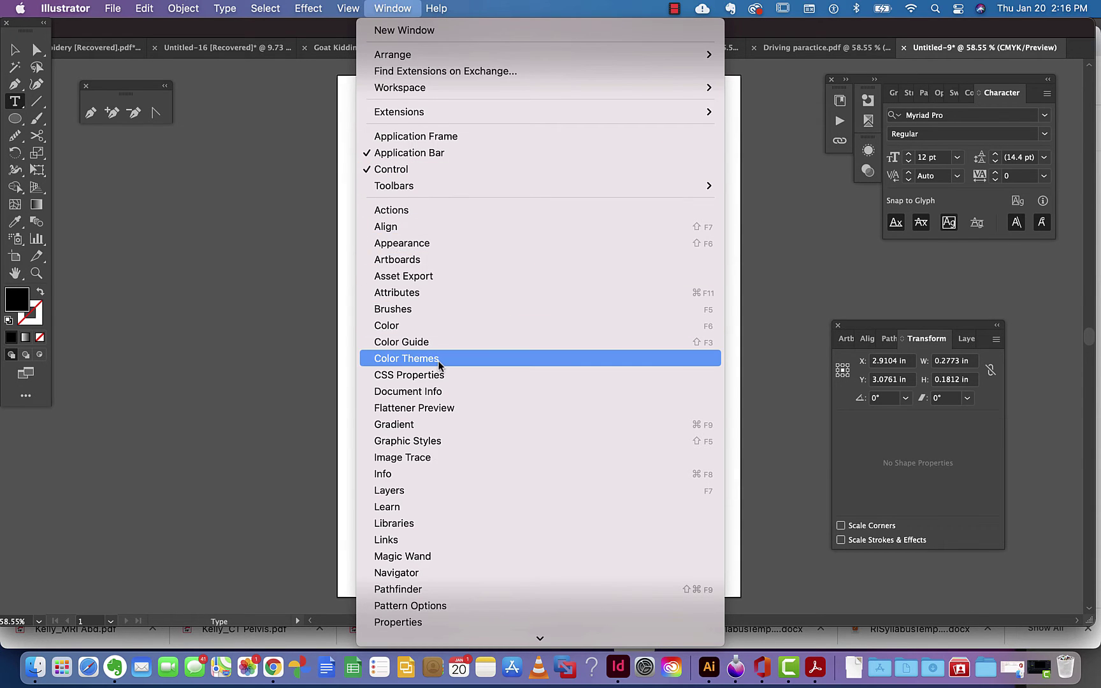
pyautogui.scroll(-7, 438, 365)
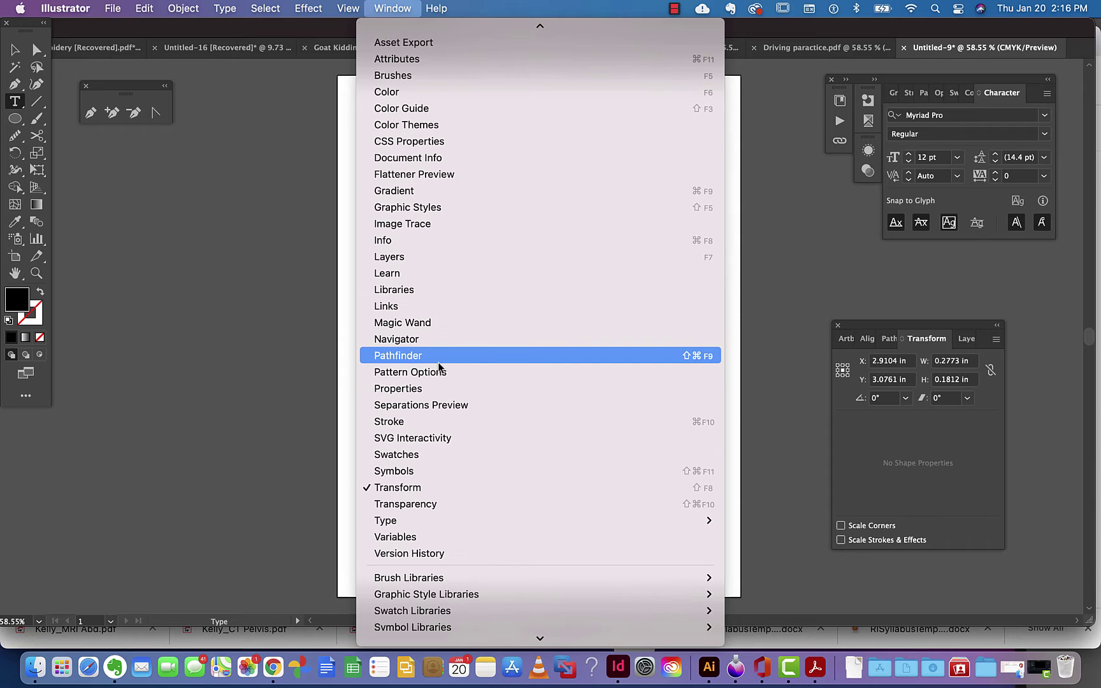
pyautogui.click(802, 275)
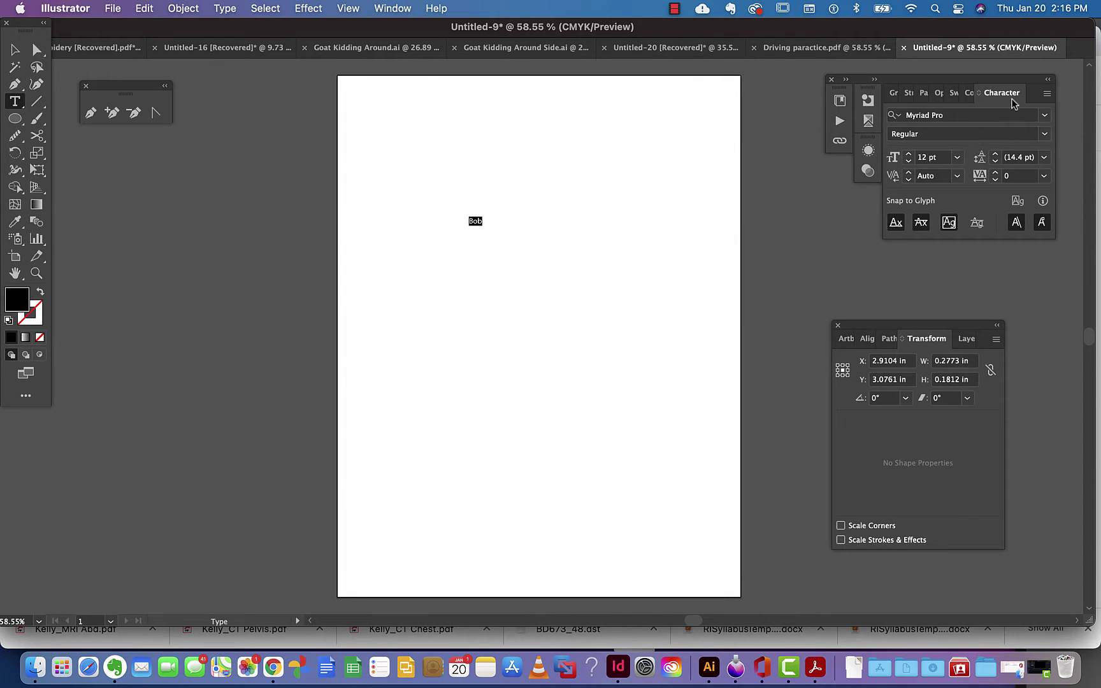
# - Set Bob in the Marker Felt font at 72 pt in the Character panel
pyautogui.click(1046, 116)
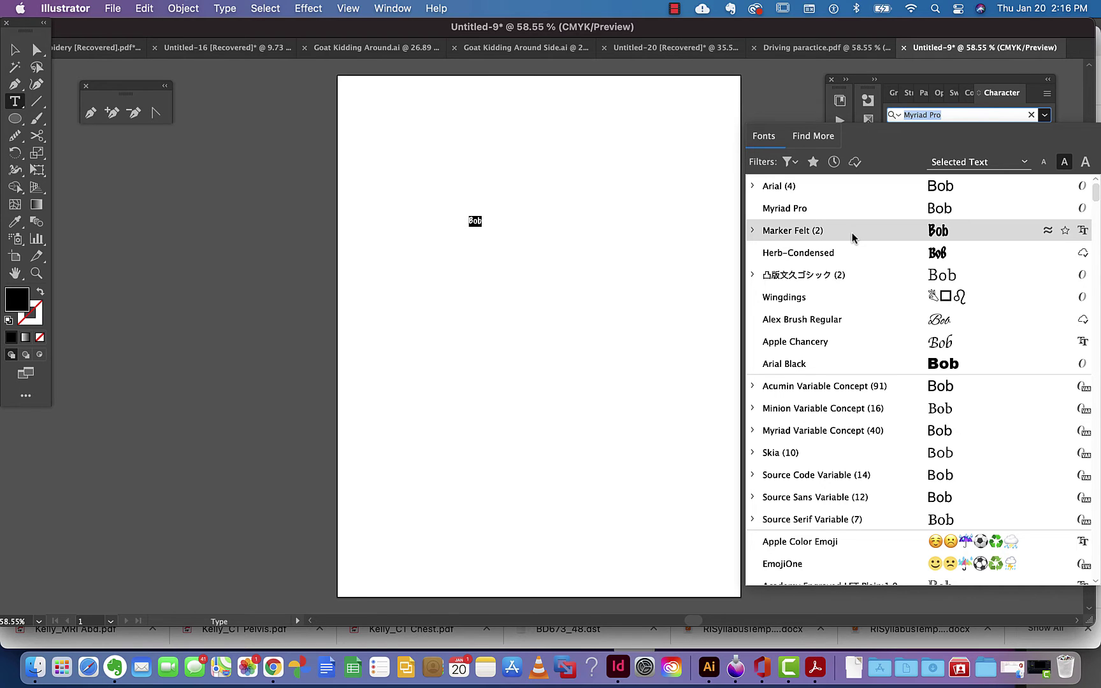
pyautogui.click(852, 237)
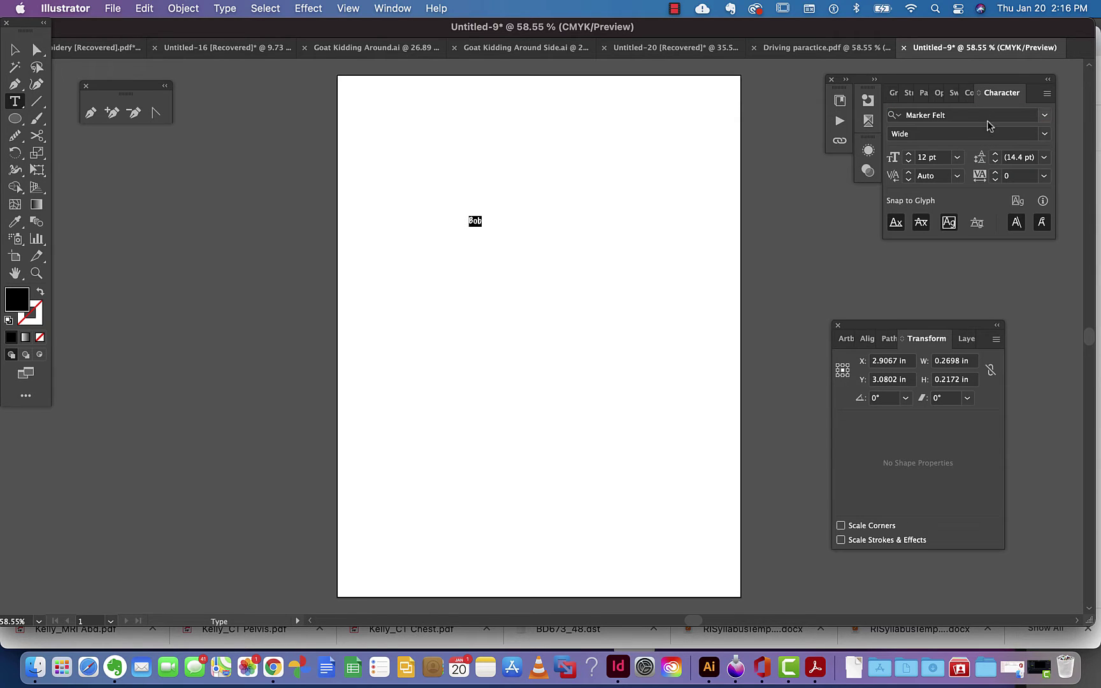
pyautogui.click(958, 157)
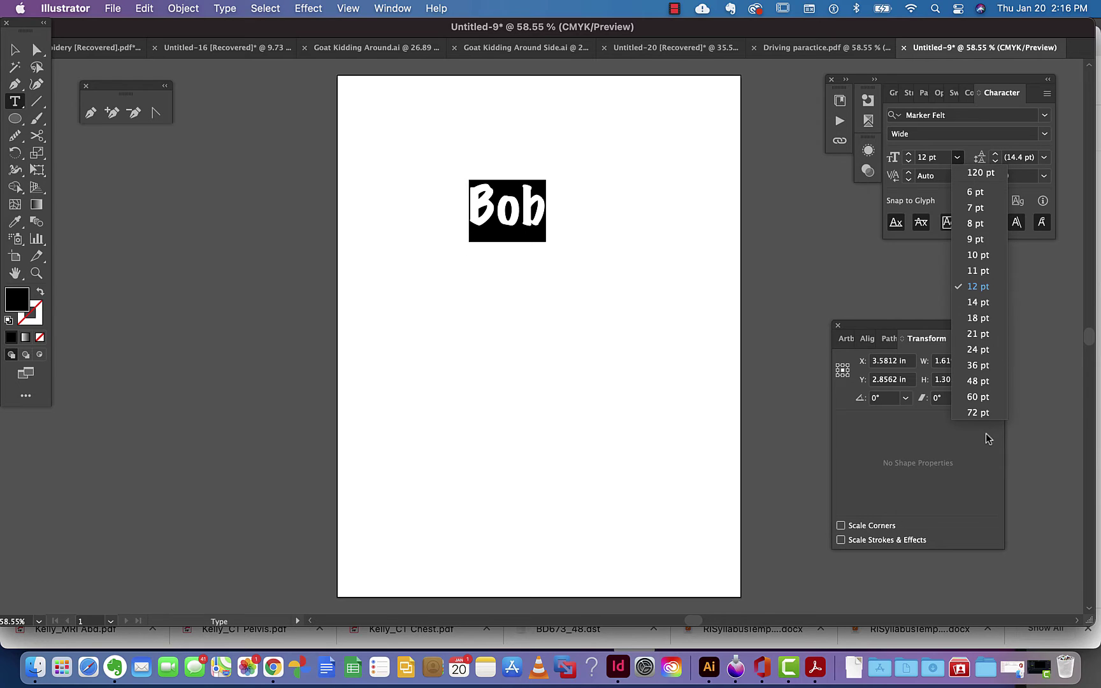
pyautogui.click(981, 413)
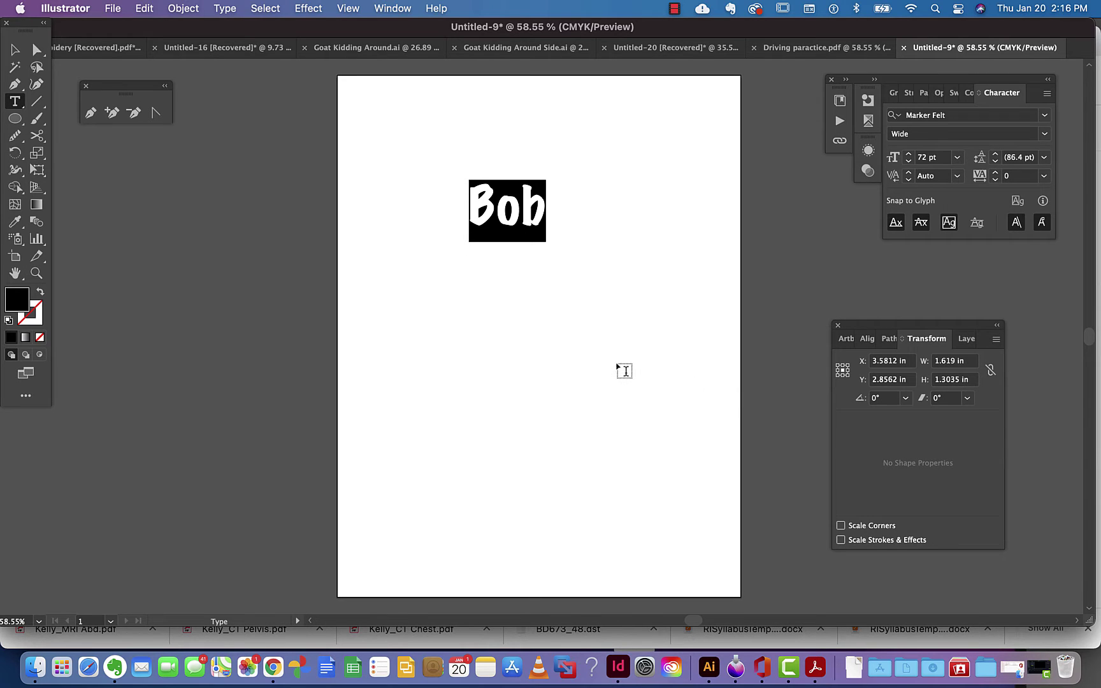
# - Proportionally enlarge Bob to about 171 pt, move it up-left, and reselect it
pyautogui.click(15, 49)
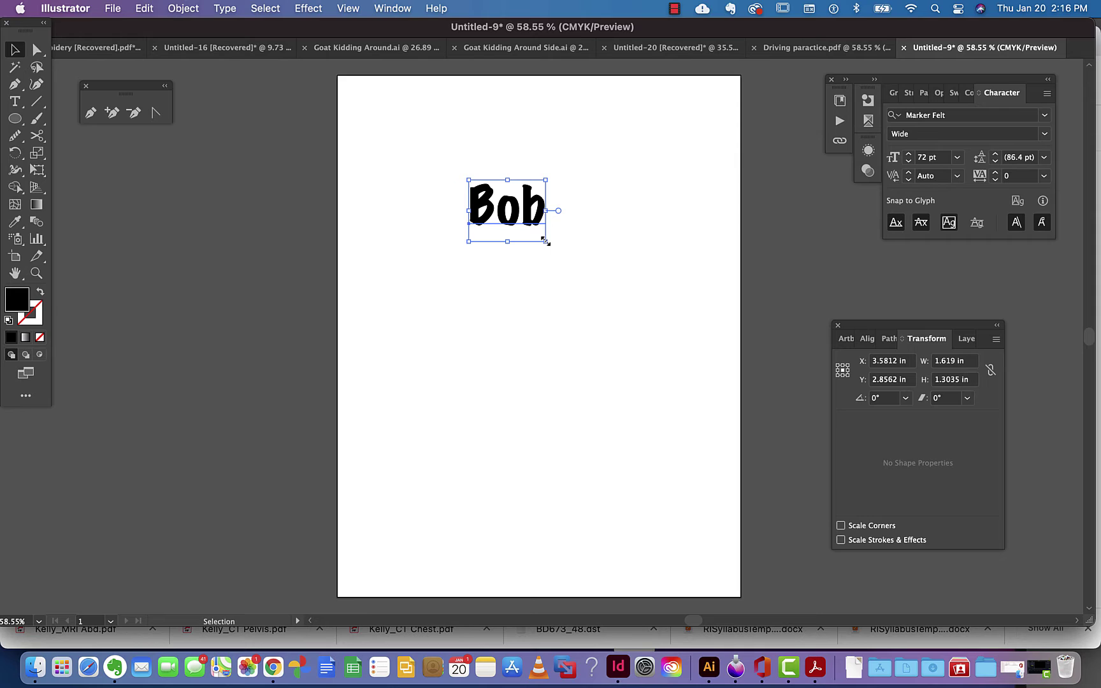
pyautogui.press('shift')
pyautogui.moveTo(545, 240); pyautogui.dragTo(651, 327)
pyautogui.moveTo(606, 271); pyautogui.dragTo(566, 244)
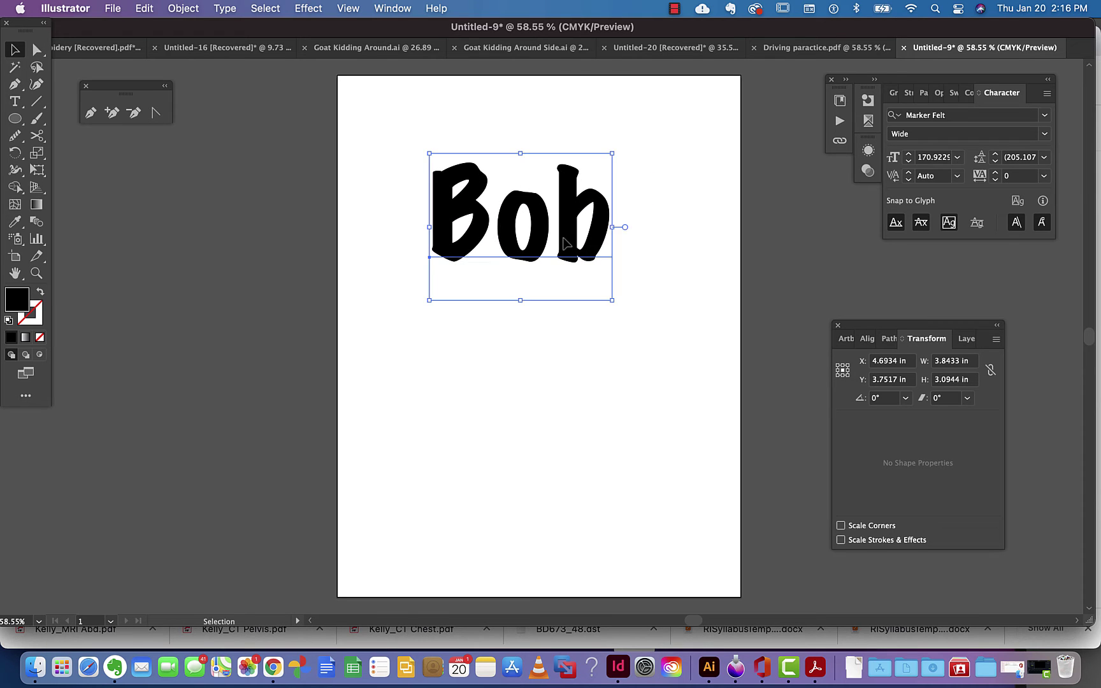
pyautogui.click(582, 350)
pyautogui.click(561, 276)
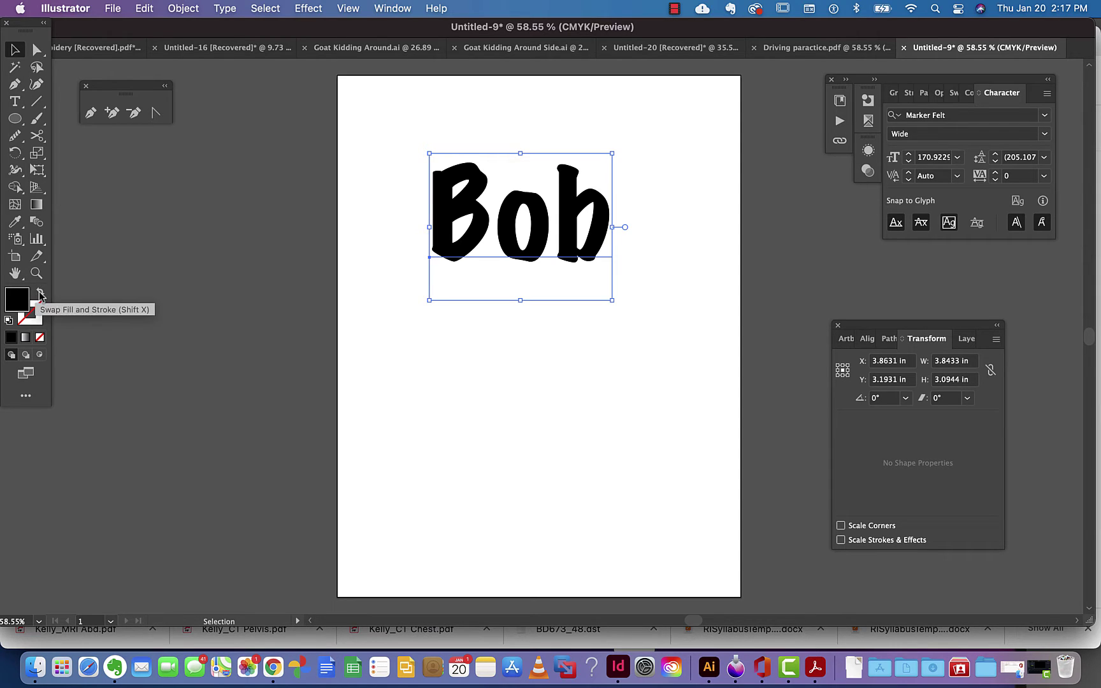
# - Swap fill and stroke so Bob shows a black outline with no fill
pyautogui.click(39, 294)
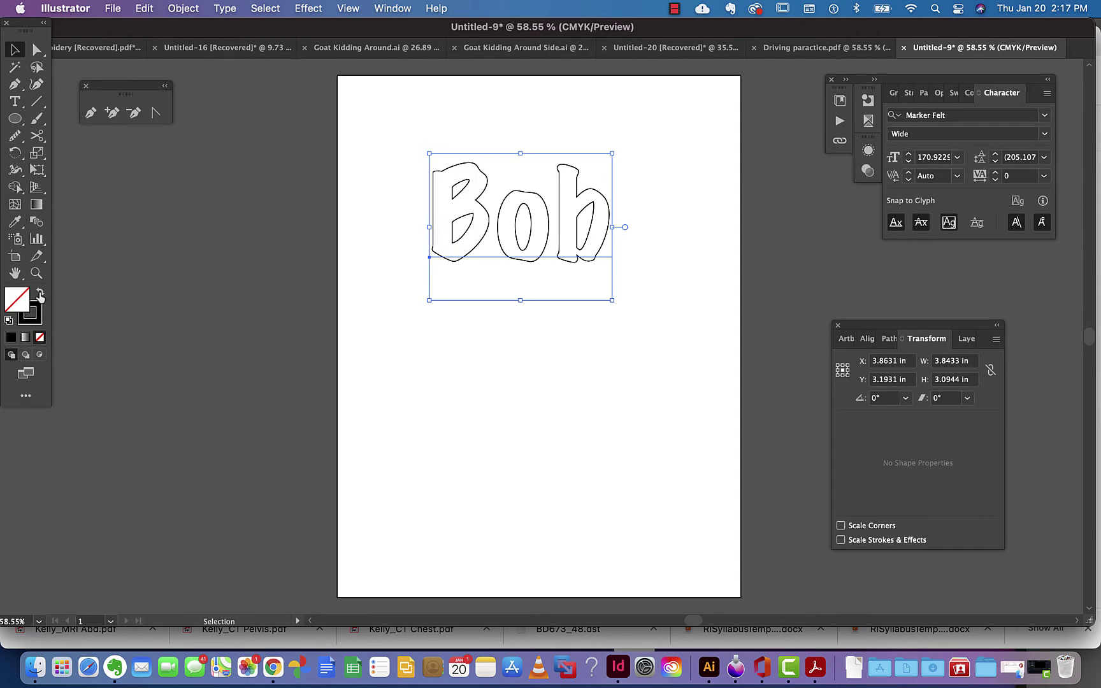
# - Convert Bob to outlines, then ungroup it into separate B, o and b shapes
pyautogui.rightClick(529, 225)
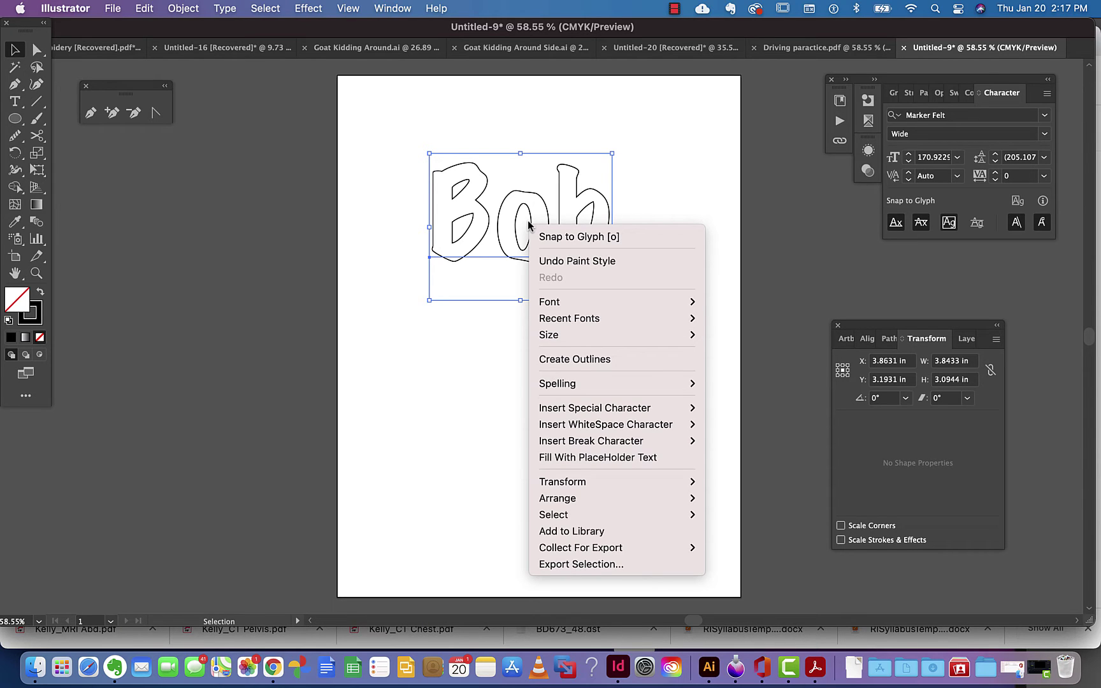
pyautogui.click(566, 360)
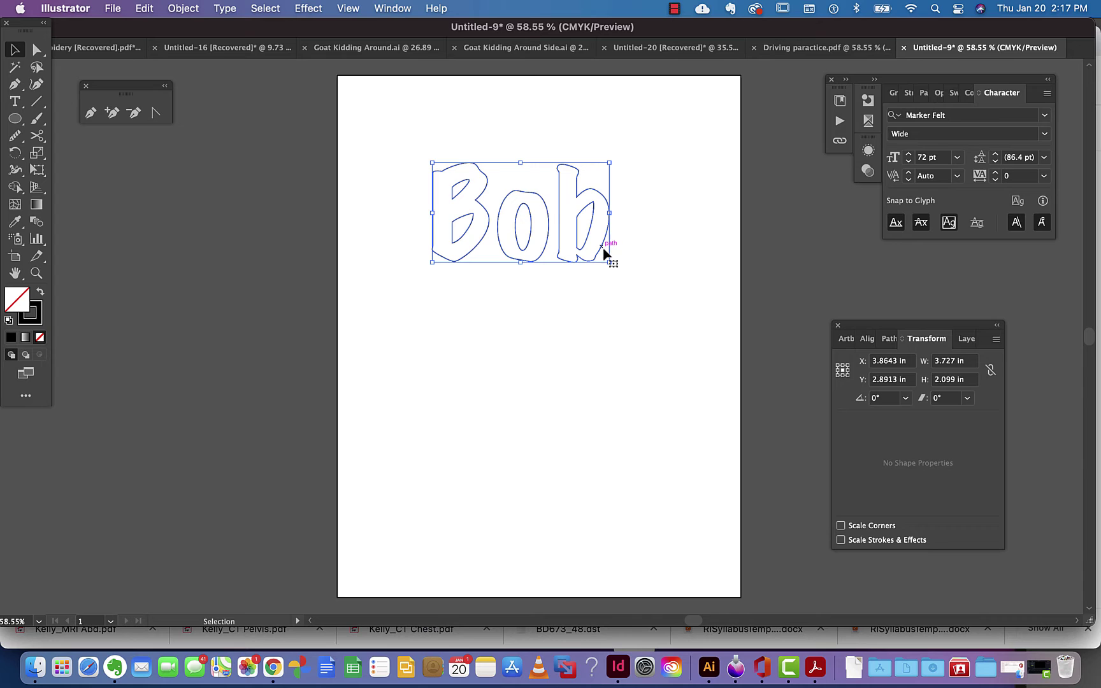
pyautogui.rightClick(541, 209)
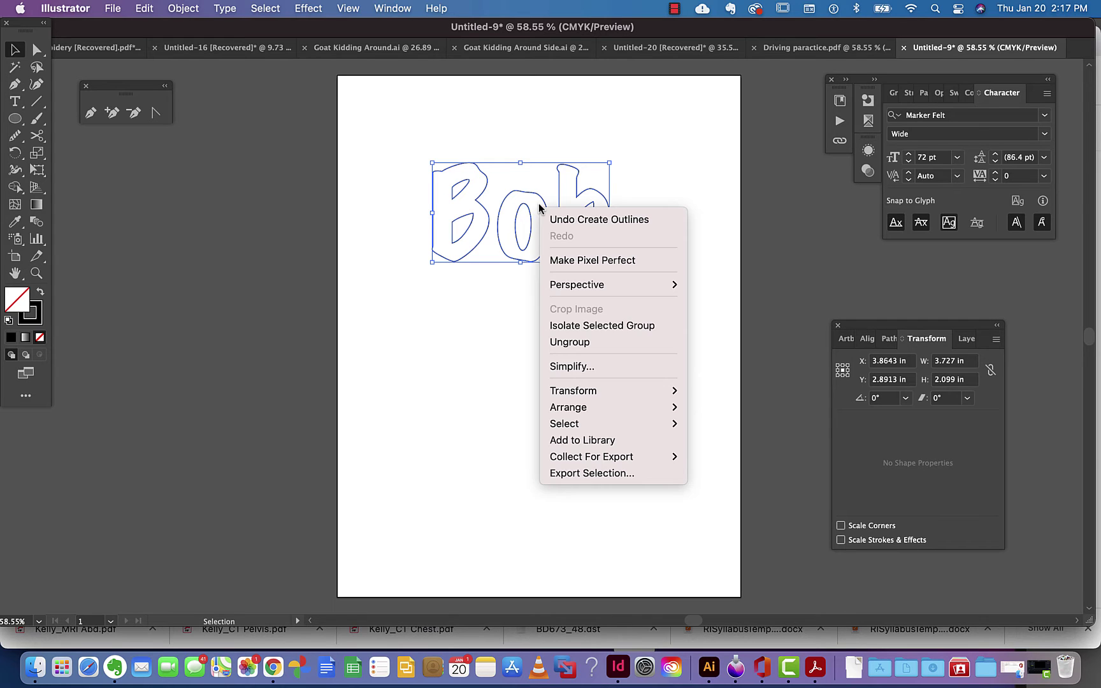
pyautogui.click(590, 343)
pyautogui.click(510, 326)
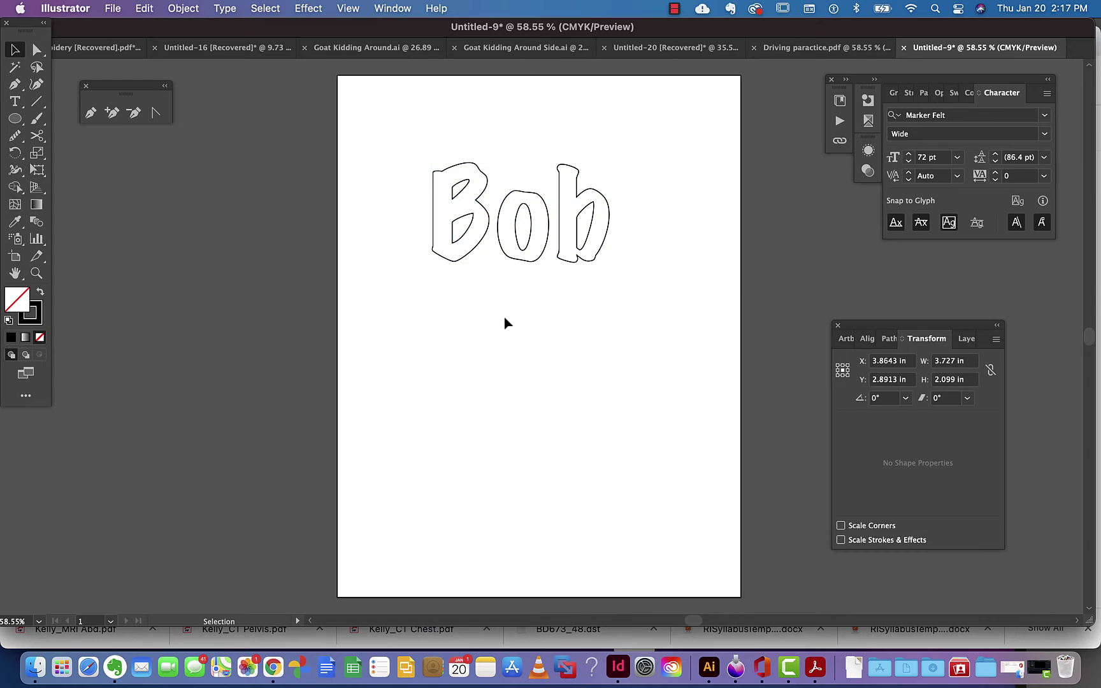
# - Nudge the B right and the b left with arrow keys so they overlap the o
pyautogui.click(479, 249)
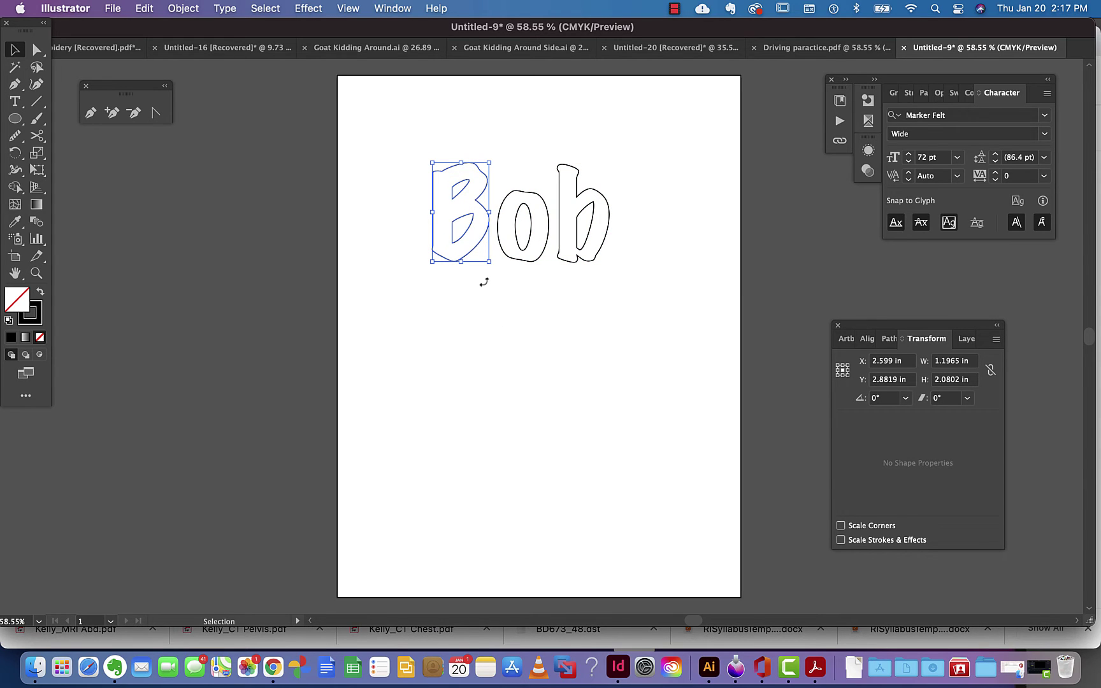
pyautogui.click(460, 178)
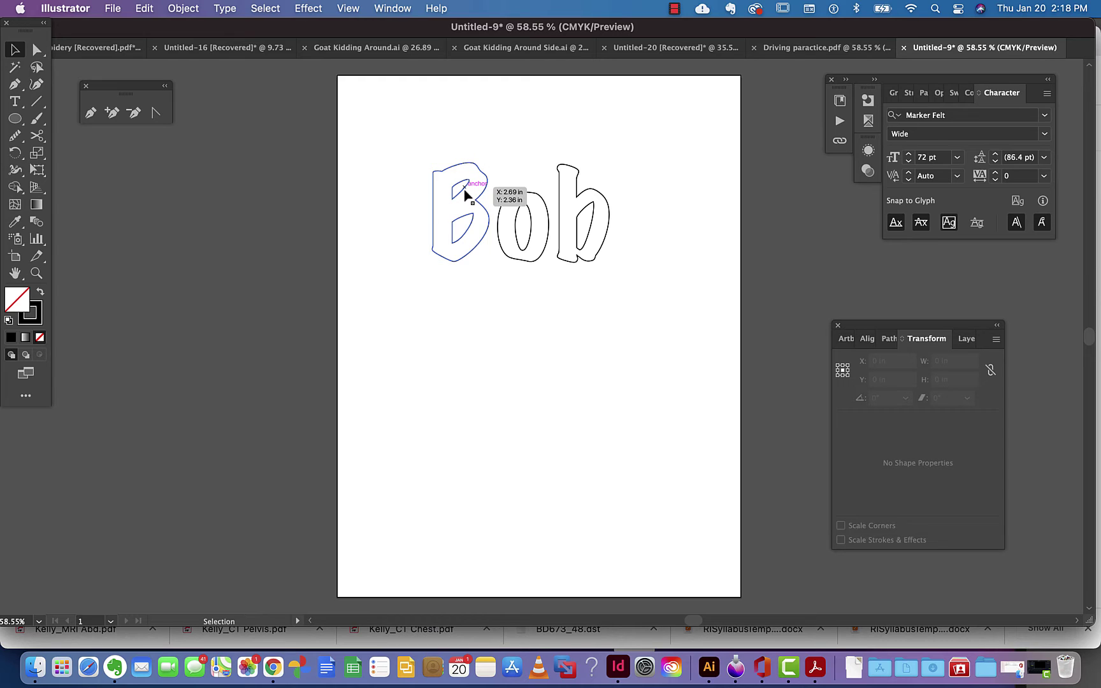
pyautogui.click(464, 195)
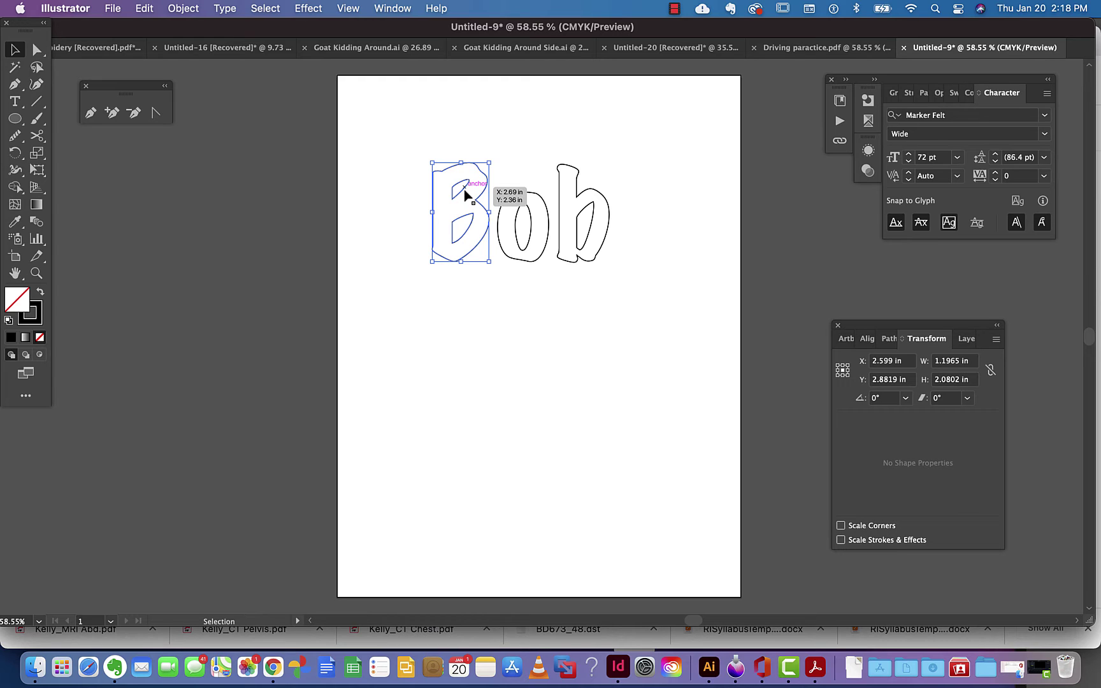
pyautogui.press('shift')
pyautogui.press('Right')
pyautogui.press('Right')
pyautogui.press('Right')
pyautogui.press('Right')
pyautogui.press('Right')
pyautogui.press('Right')
pyautogui.press('Right')
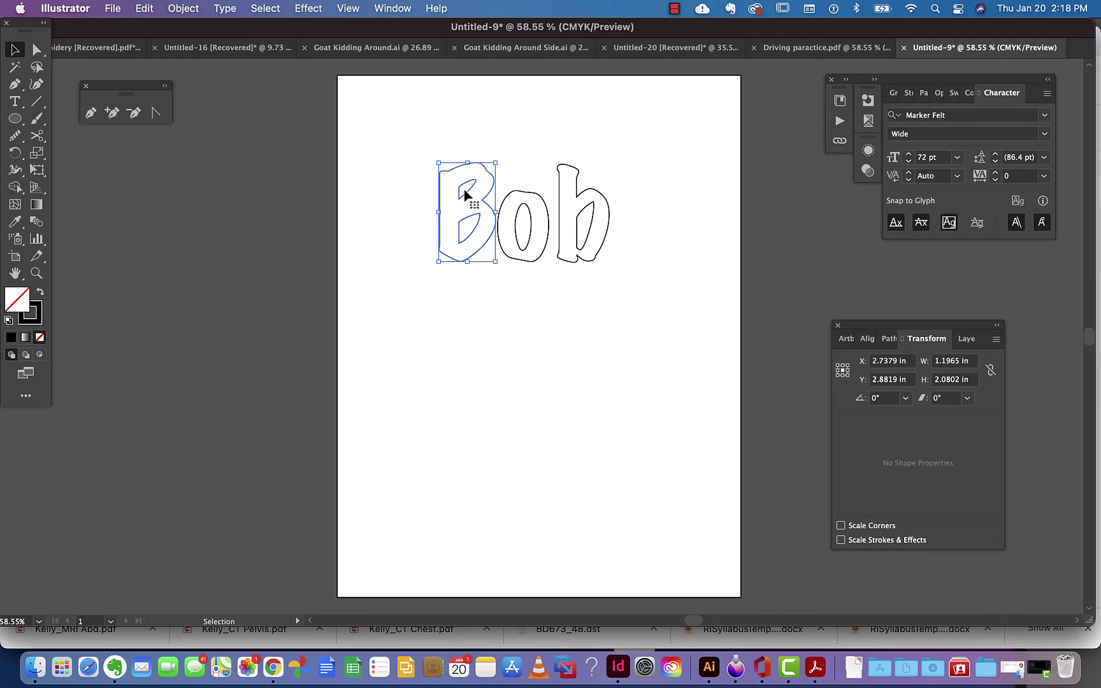
pyautogui.click(560, 211)
pyautogui.press('shift')
pyautogui.hotkey('shift', 'Left')
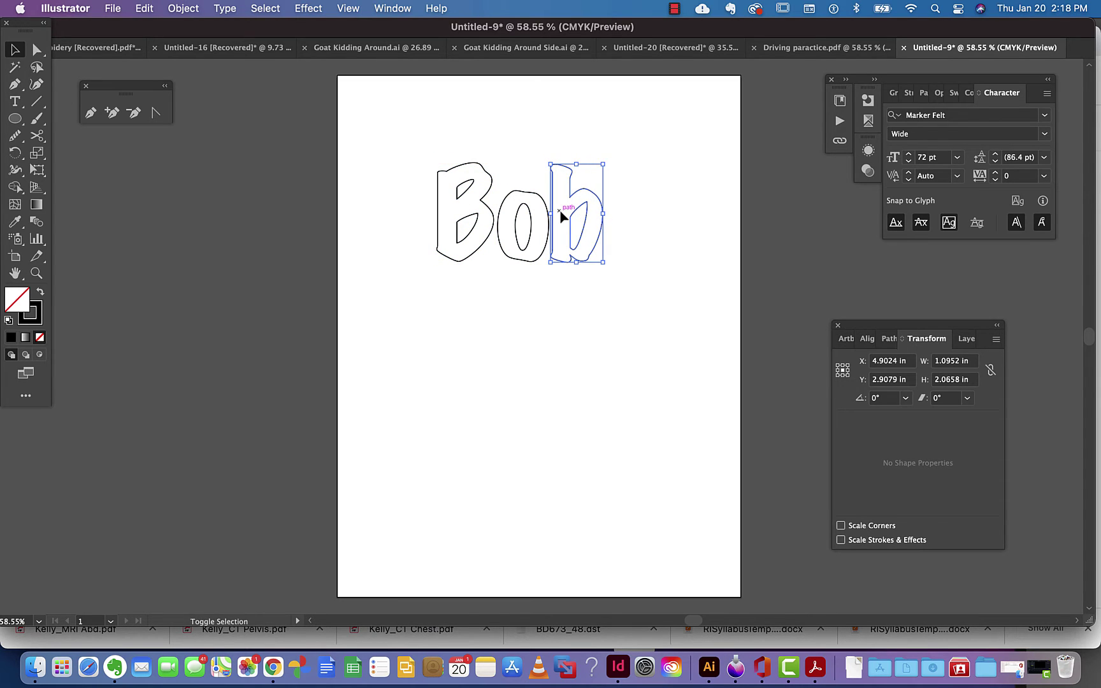
pyautogui.press('Right')
pyautogui.press('Right')
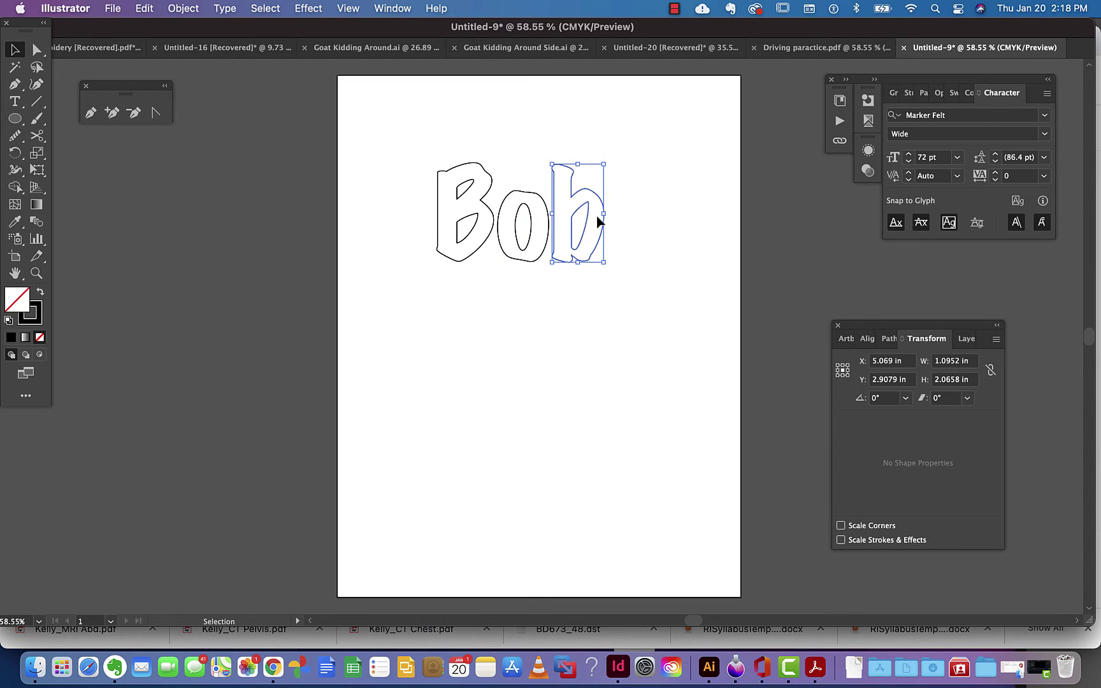
pyautogui.click(632, 272)
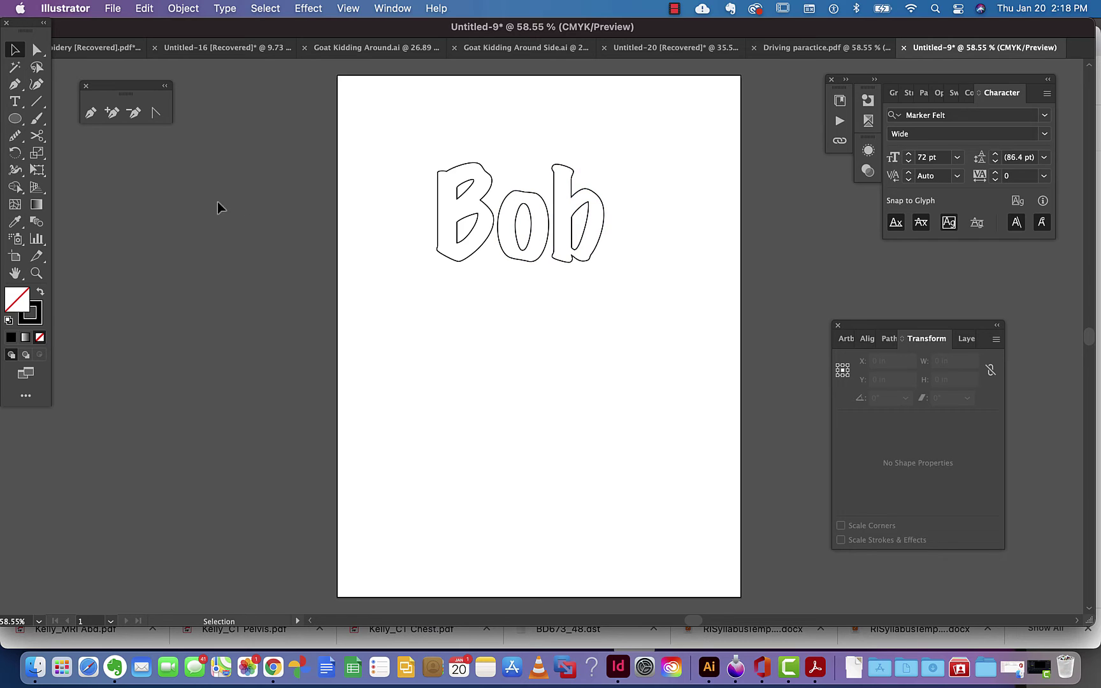
# - Open the Ellipse tool's size entry, then cancel without adding a shape
pyautogui.click(22, 122)
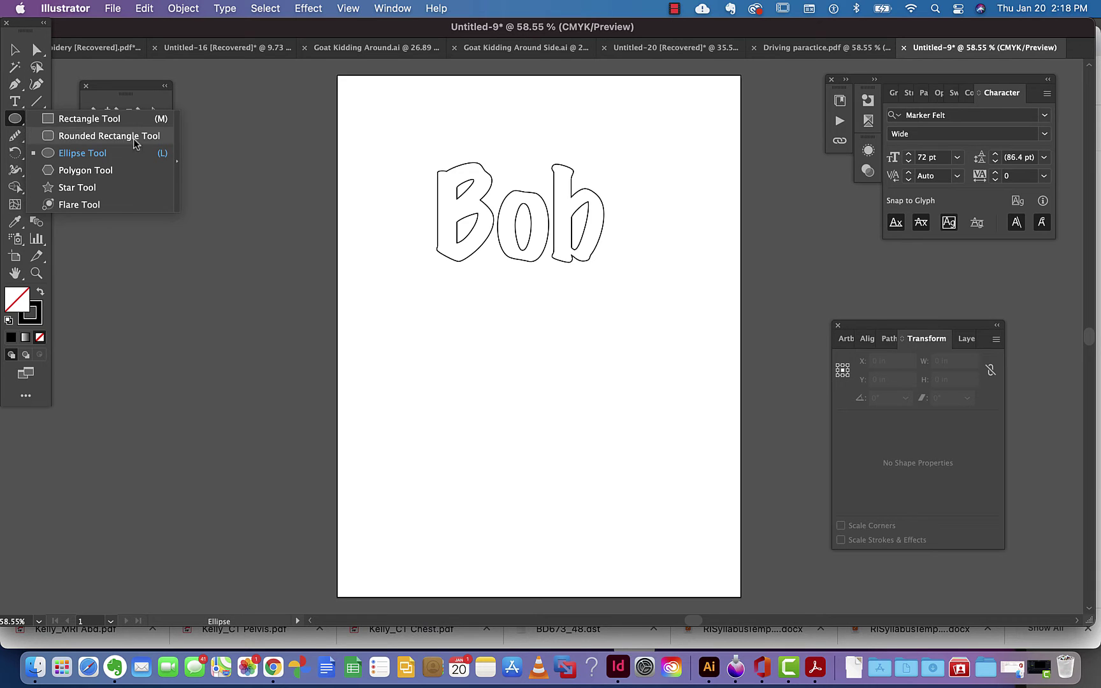
pyautogui.click(283, 199)
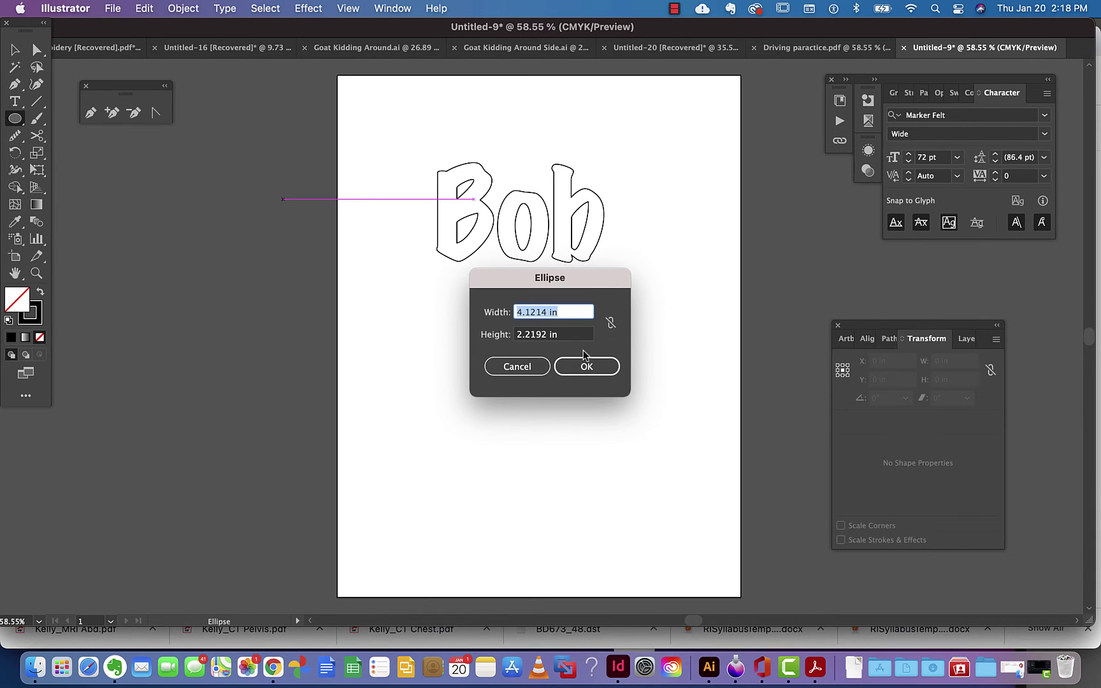
pyautogui.click(536, 367)
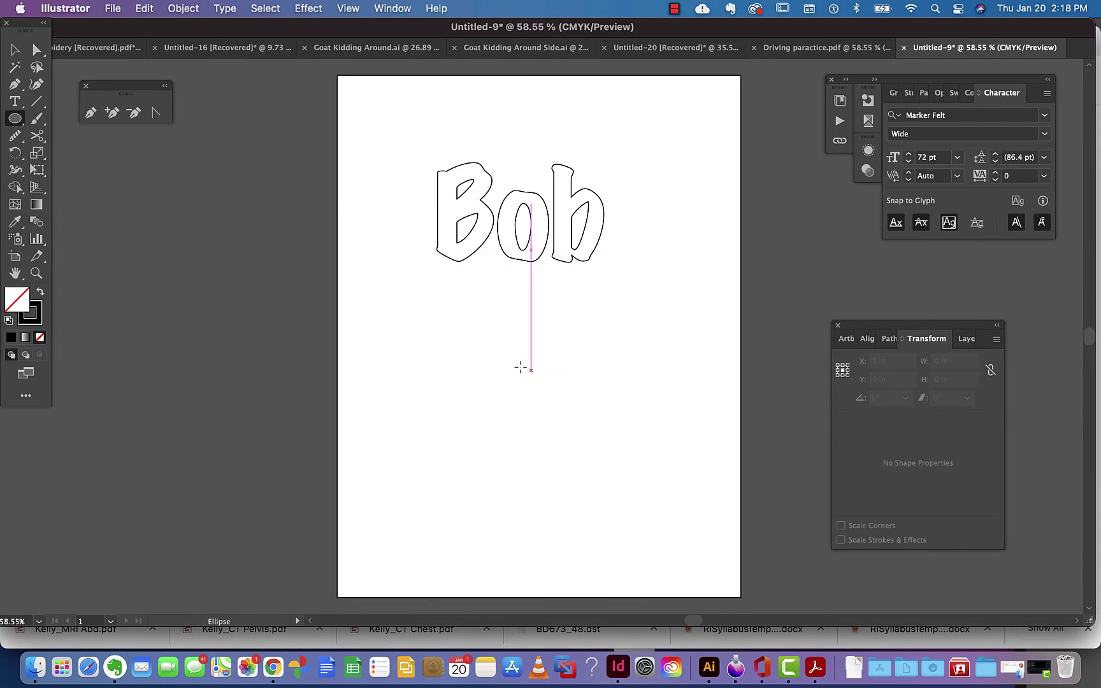
# - Draw a rounded rectangle, about 4.30 × 2.72 in, around the Bob letters
pyautogui.click(23, 128)
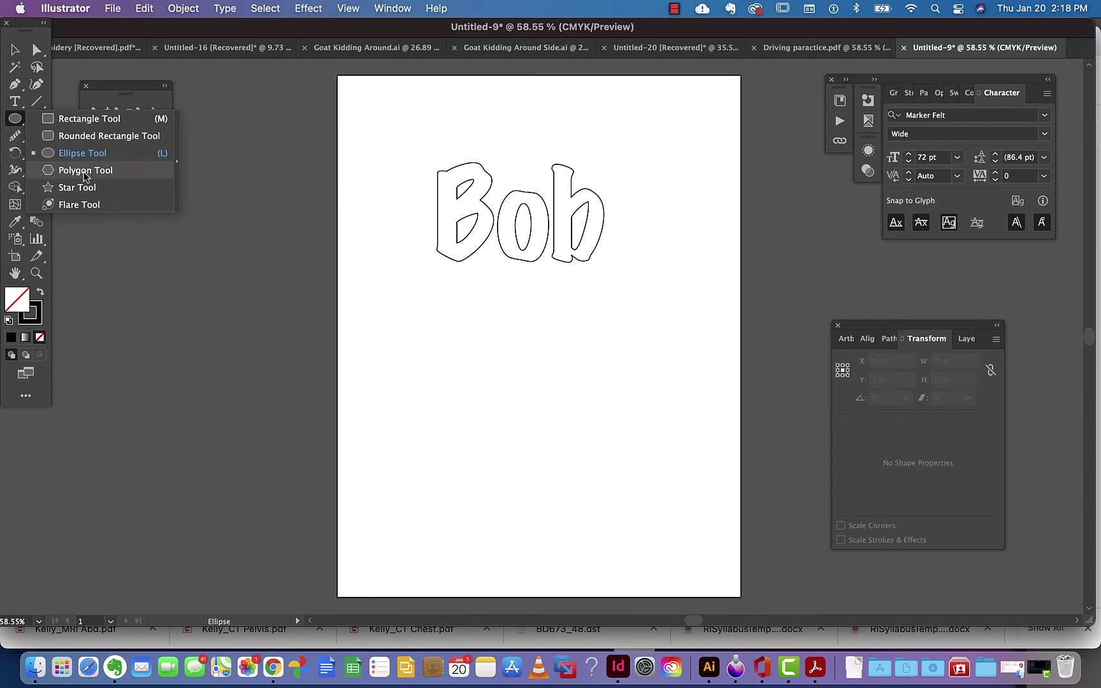
pyautogui.click(88, 137)
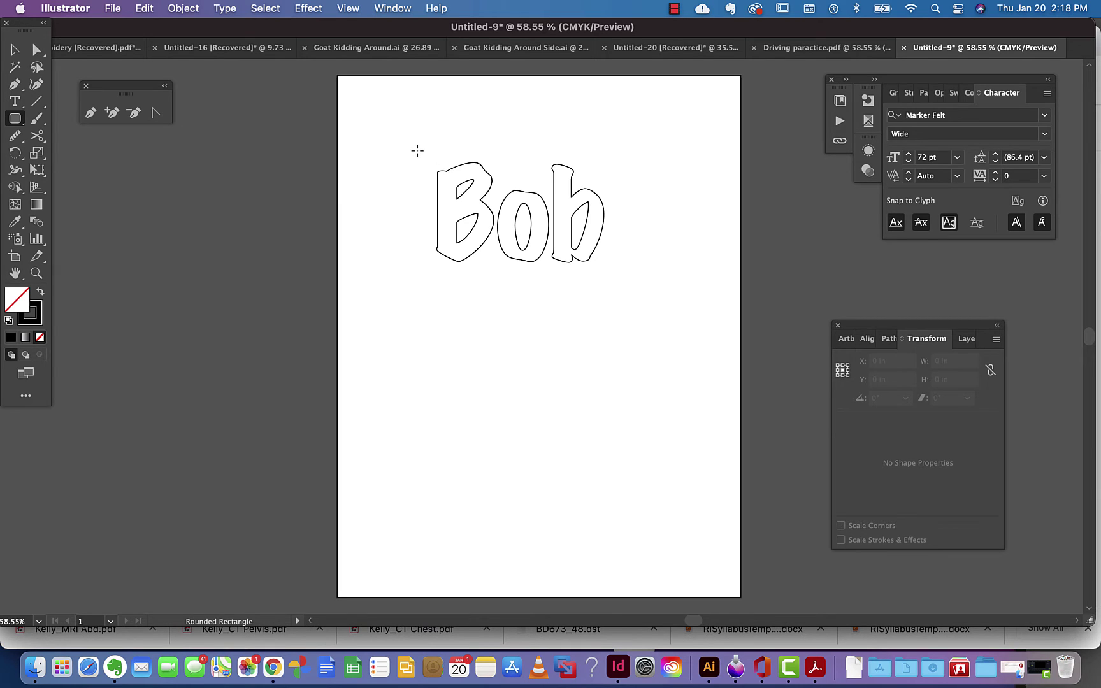
pyautogui.moveTo(417, 151); pyautogui.dragTo(622, 279)
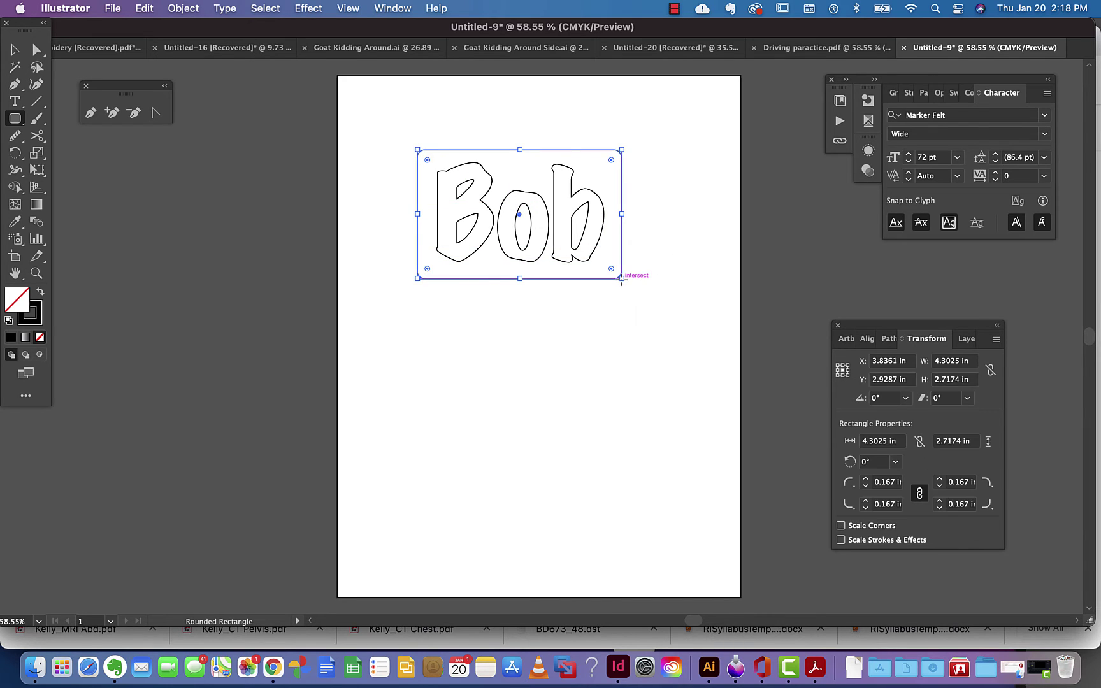
pyautogui.click(13, 51)
pyautogui.click(556, 326)
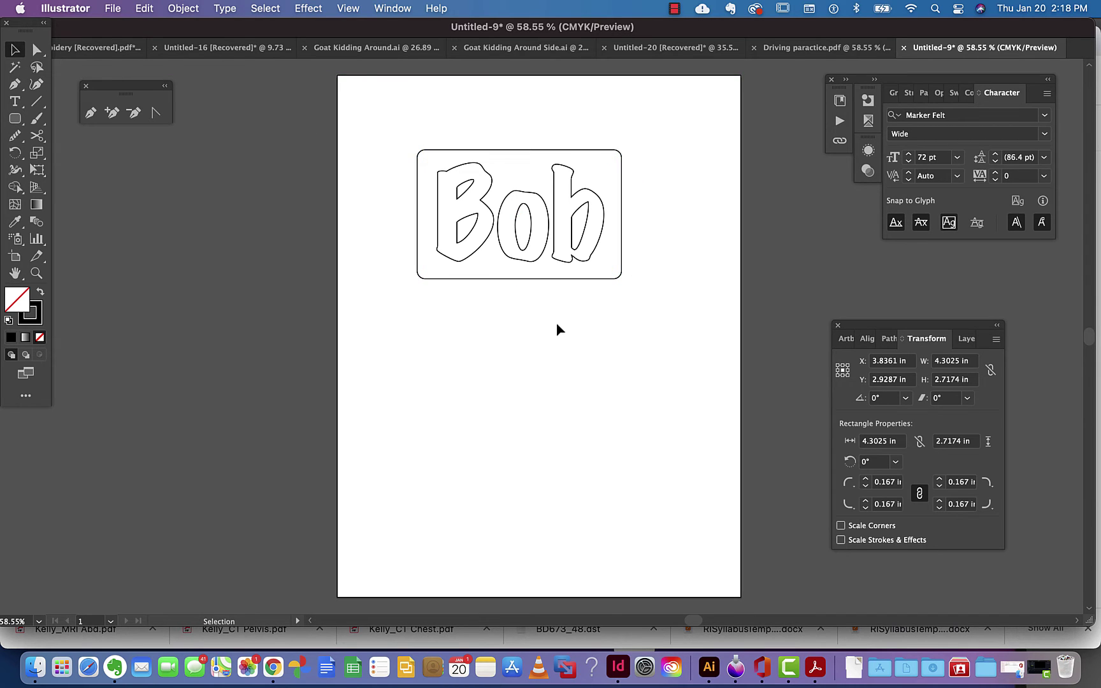
# - Offset the rounded frame outward by 0.25 in with Miter joins, making a 4.80 × 3.22 in outer frame
pyautogui.click(545, 280)
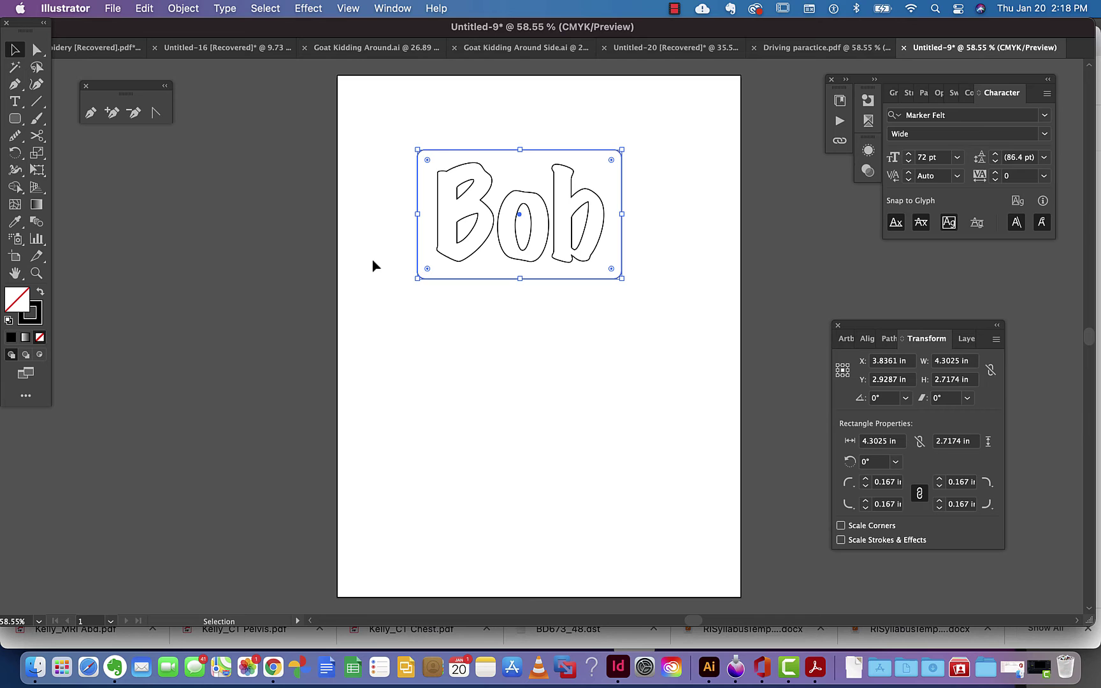
pyautogui.click(183, 9)
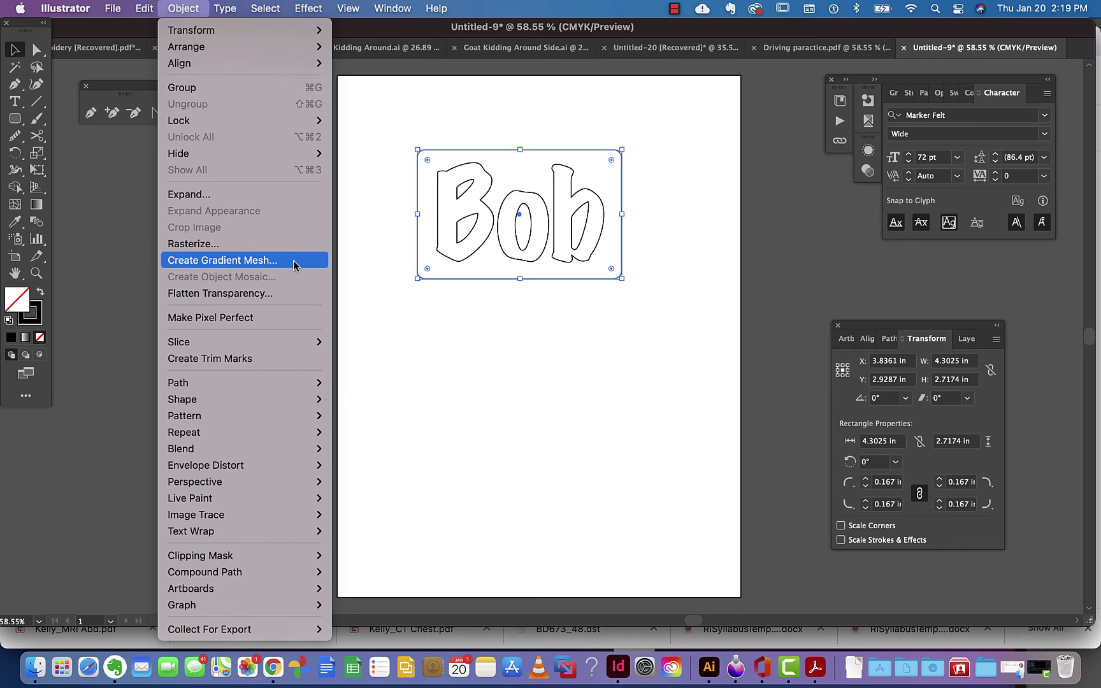
pyautogui.moveTo(312, 386)
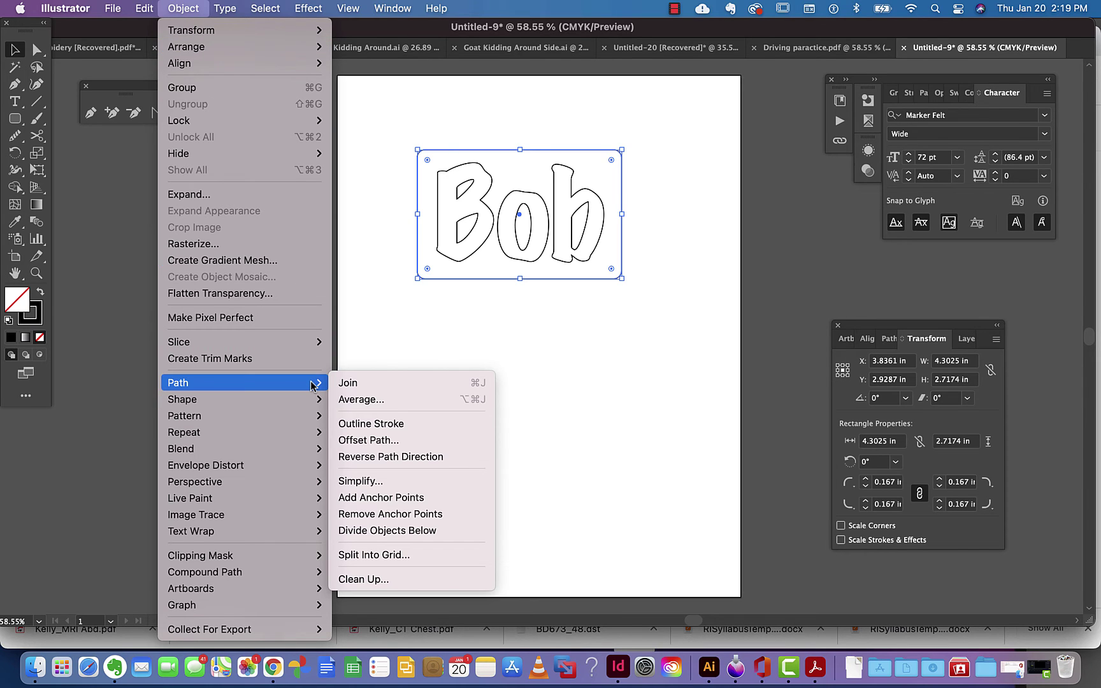
pyautogui.click(377, 441)
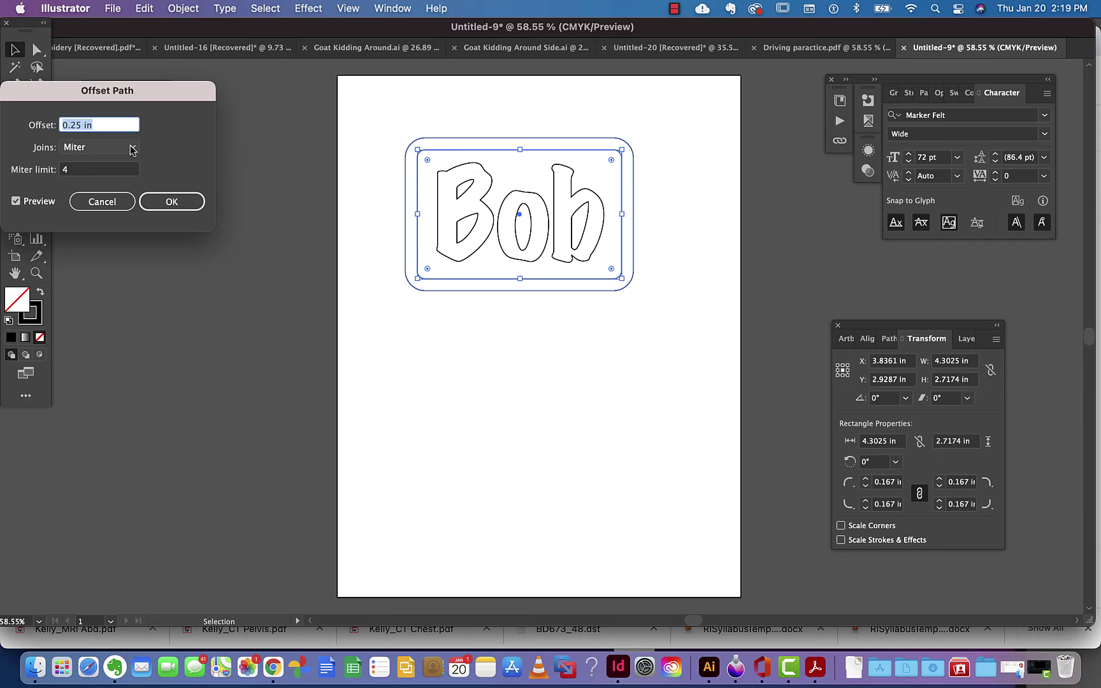
pyautogui.click(132, 149)
pyautogui.click(132, 148)
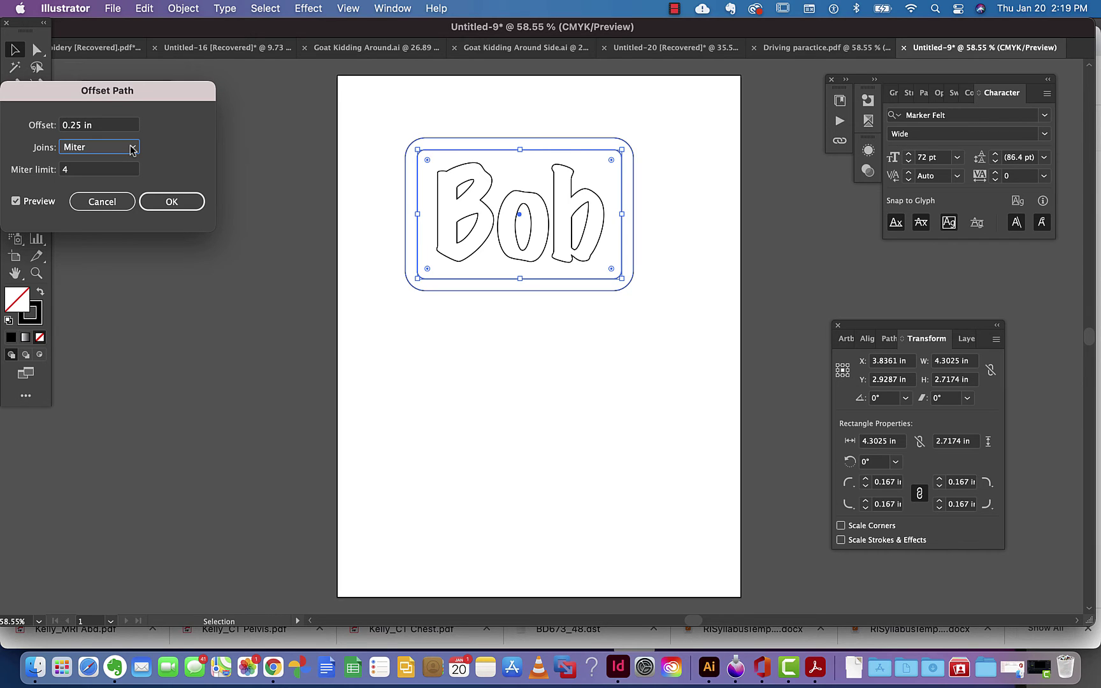
pyautogui.click(176, 202)
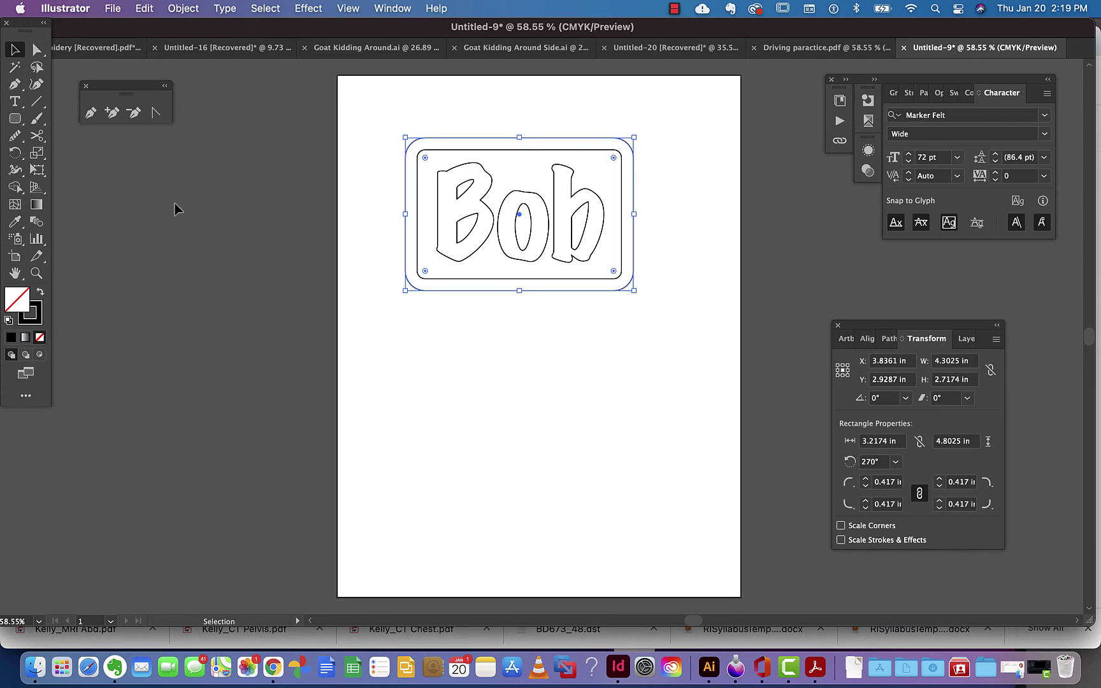
# - Give the inner rounded frame a dashed stroke with 2 pt dashes
pyautogui.click(557, 151)
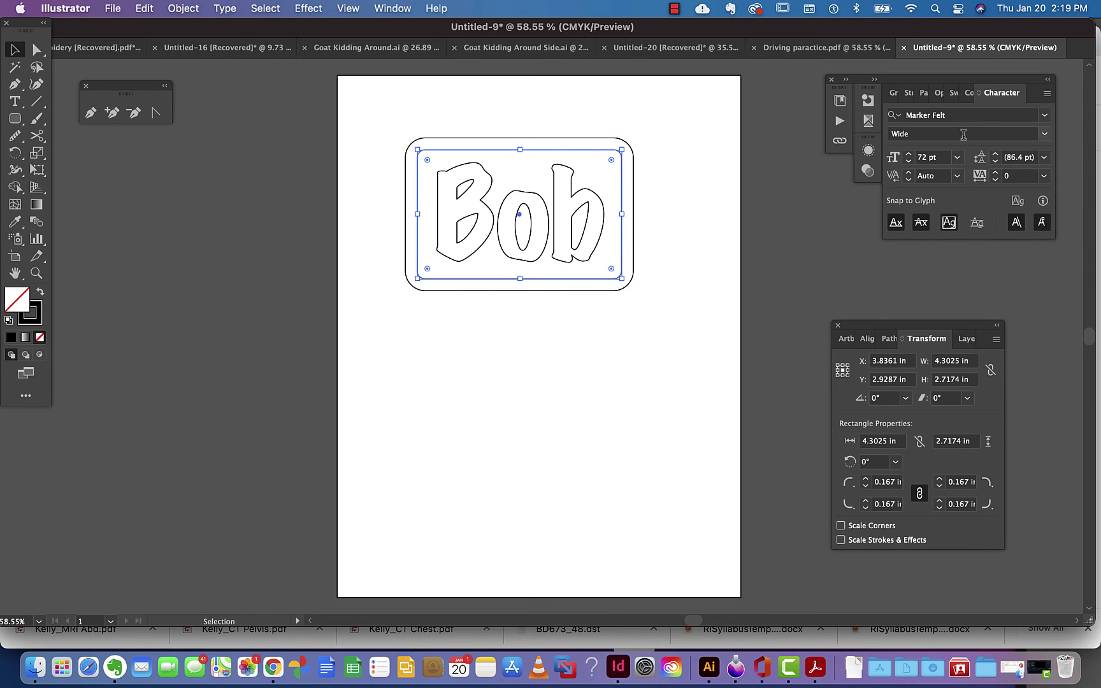
pyautogui.click(909, 95)
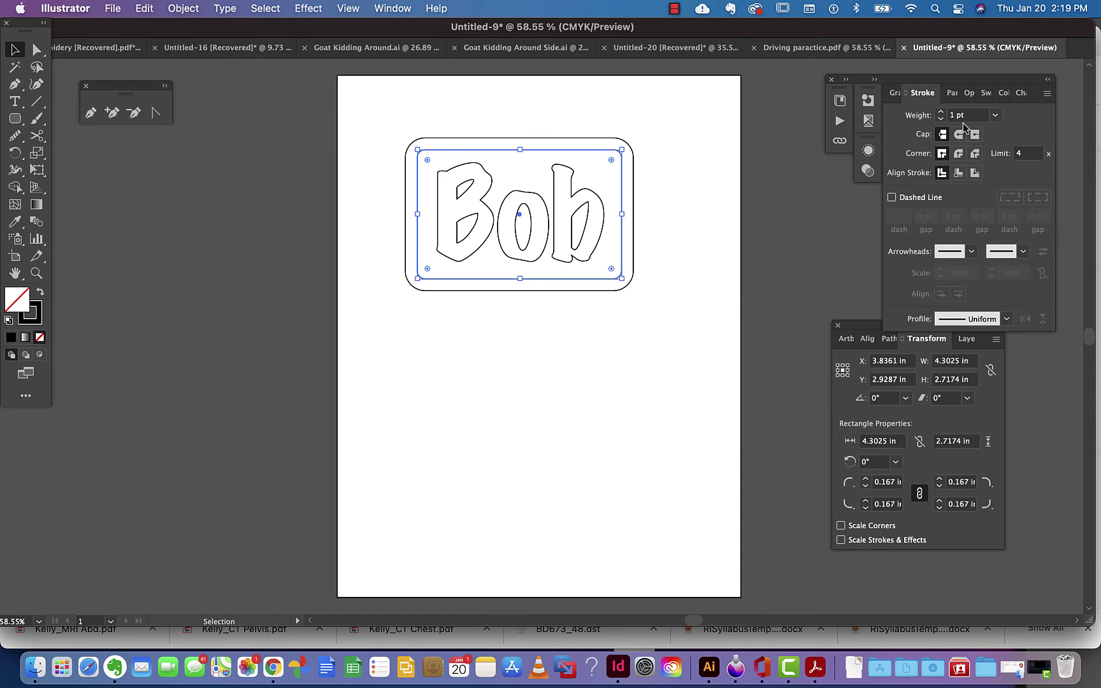
pyautogui.click(891, 198)
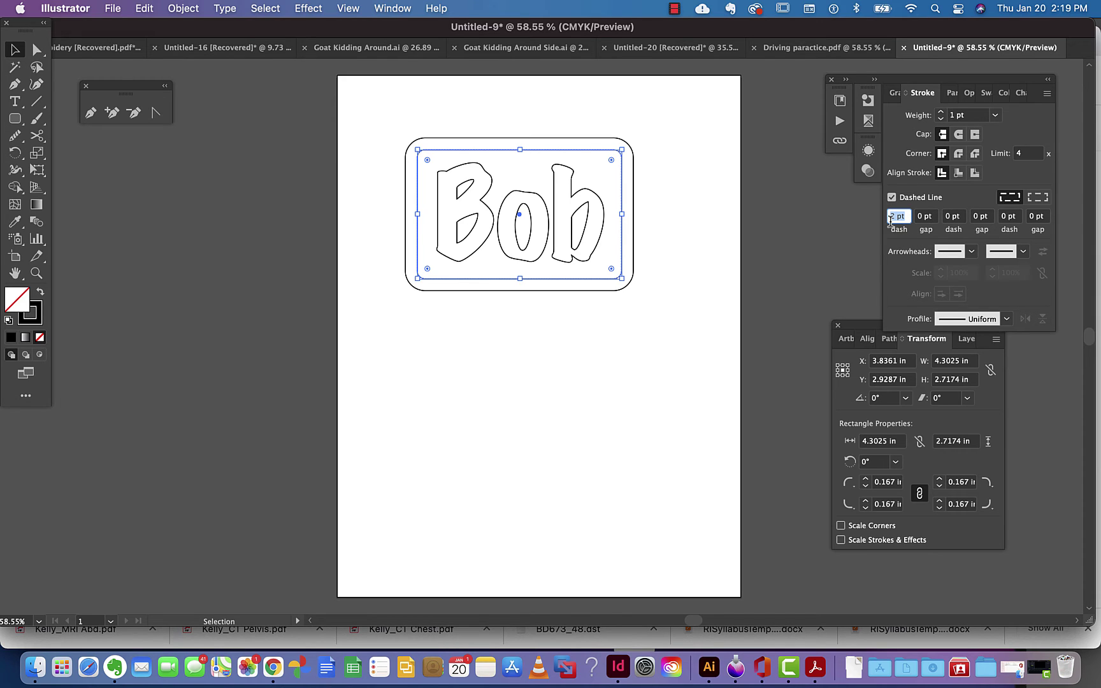
pyautogui.click(886, 226)
pyautogui.click(652, 376)
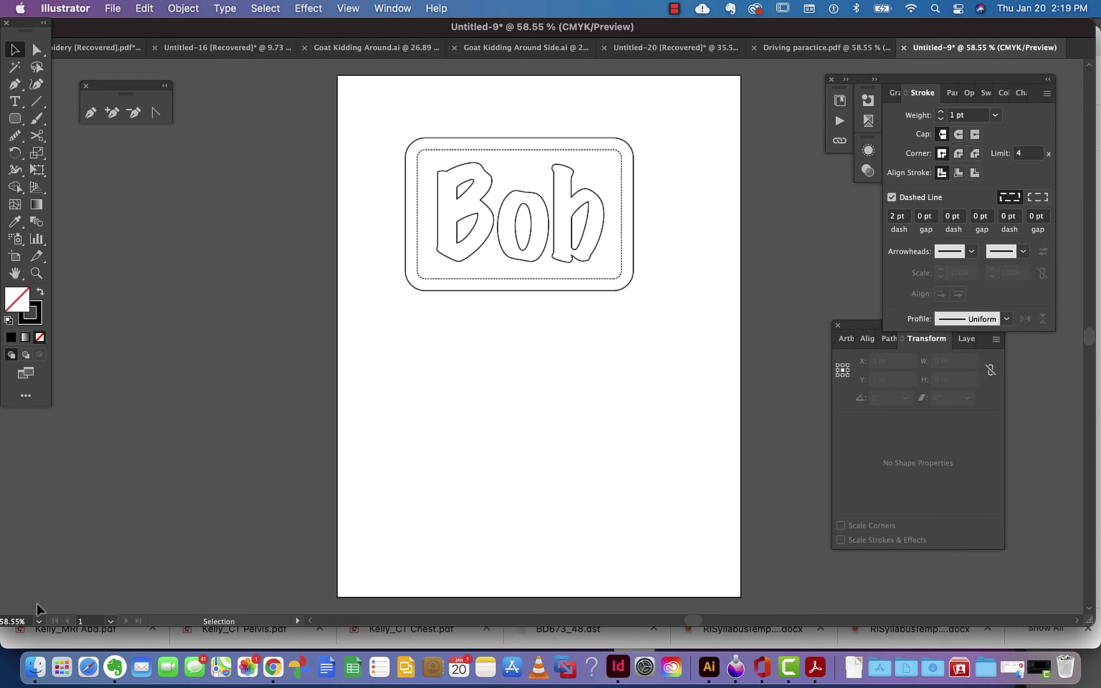
# - At 100% zoom, select both rounded frames and drag a corner inward to fit Bob closer
pyautogui.moveTo(100, 27); pyautogui.dragTo(123, 34)
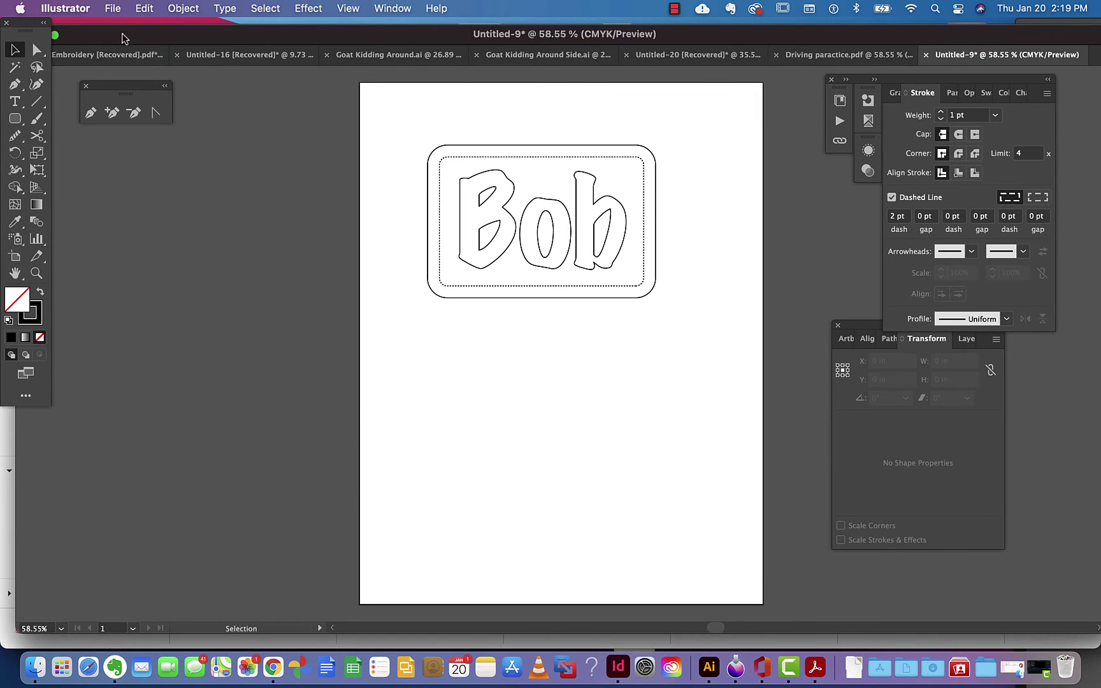
pyautogui.click(61, 629)
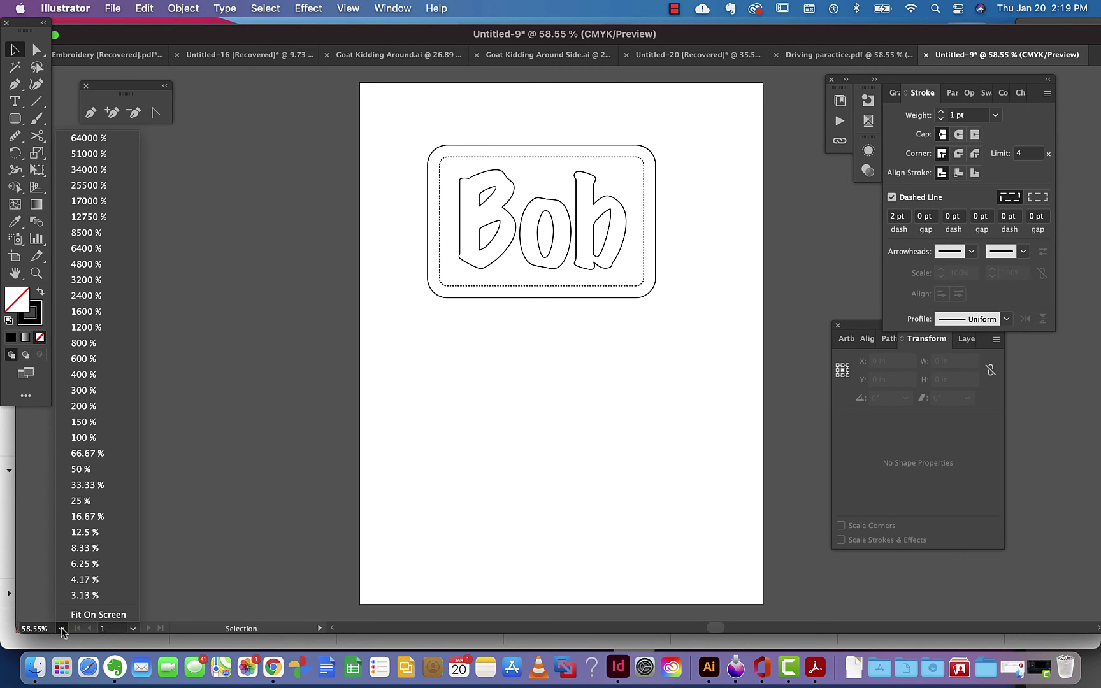
pyautogui.click(92, 438)
pyautogui.scroll(5, 380, 328)
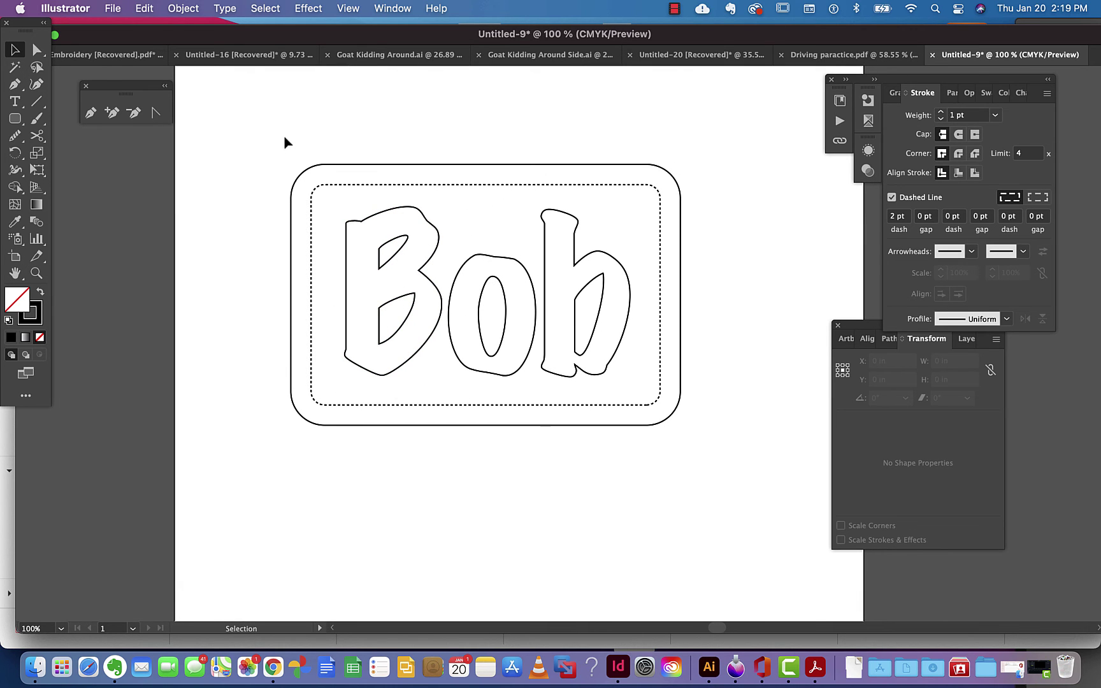
pyautogui.moveTo(270, 151); pyautogui.dragTo(311, 180)
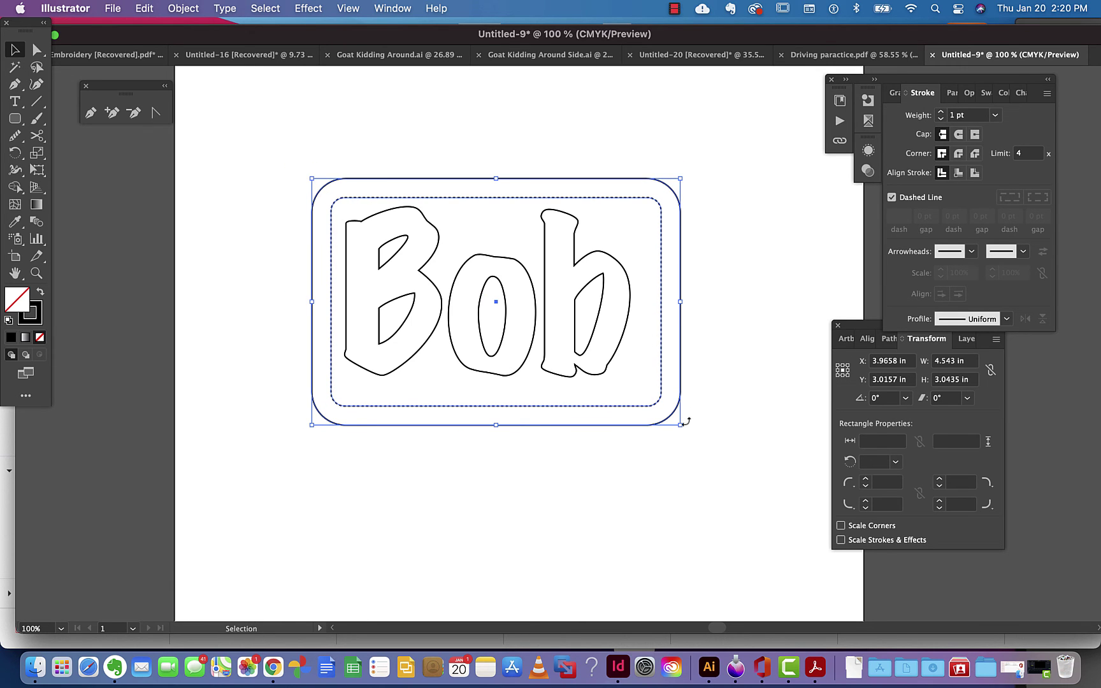
pyautogui.moveTo(681, 426); pyautogui.dragTo(660, 406)
pyautogui.click(636, 467)
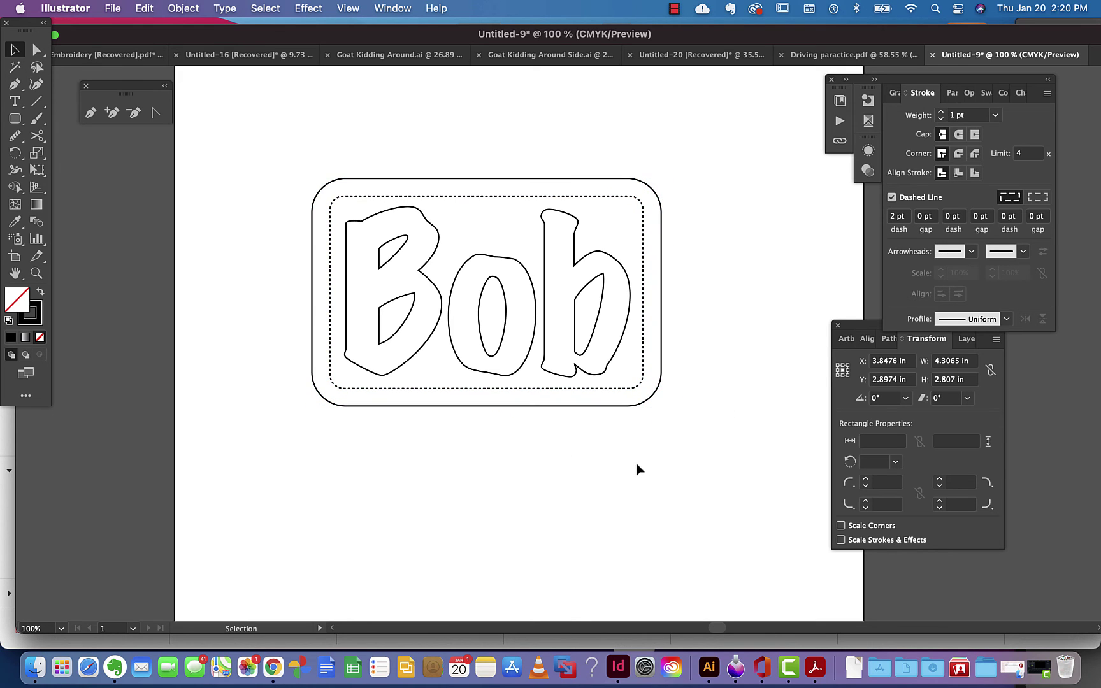
# - Select the whole badge and proportionally shrink it to about 3.54 × 2.31 in
pyautogui.moveTo(671, 452); pyautogui.dragTo(283, 152)
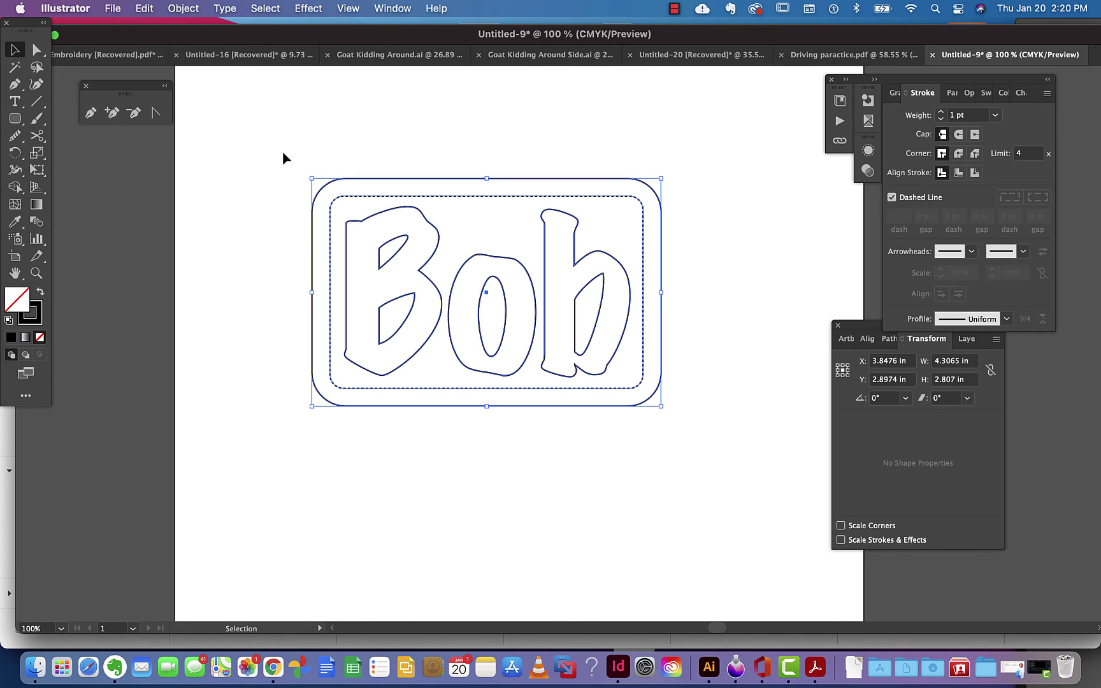
pyautogui.press('shift')
pyautogui.moveTo(312, 180); pyautogui.dragTo(374, 218)
pyautogui.click(688, 325)
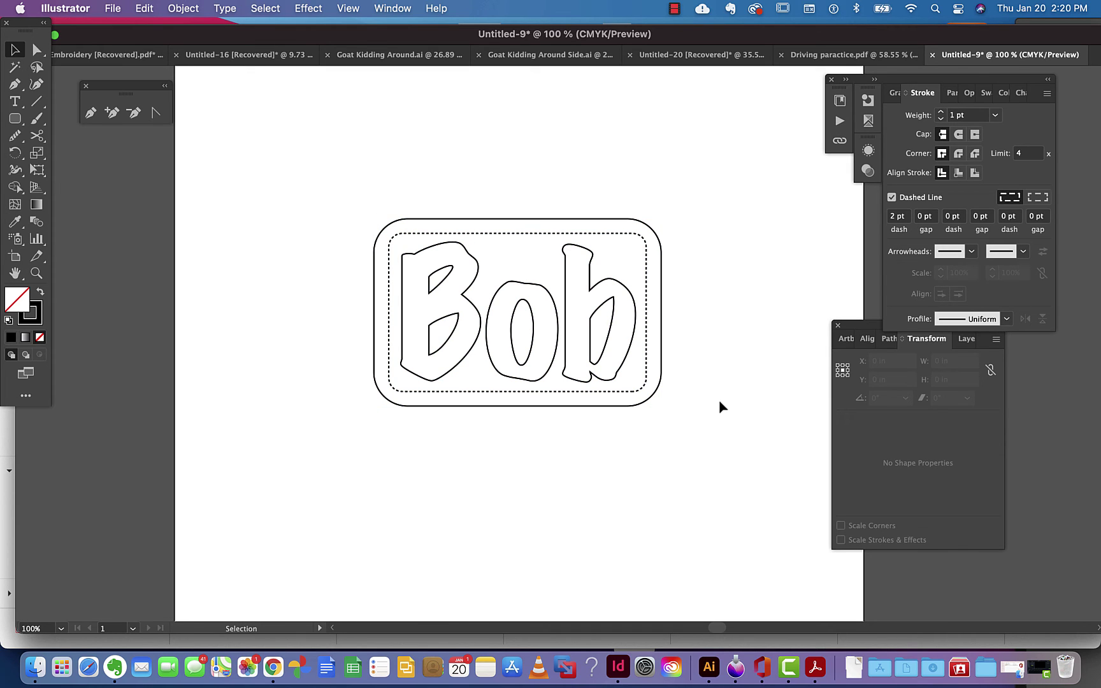
pyautogui.scroll(-2, 720, 398)
pyautogui.hscroll(1, 720, 399)
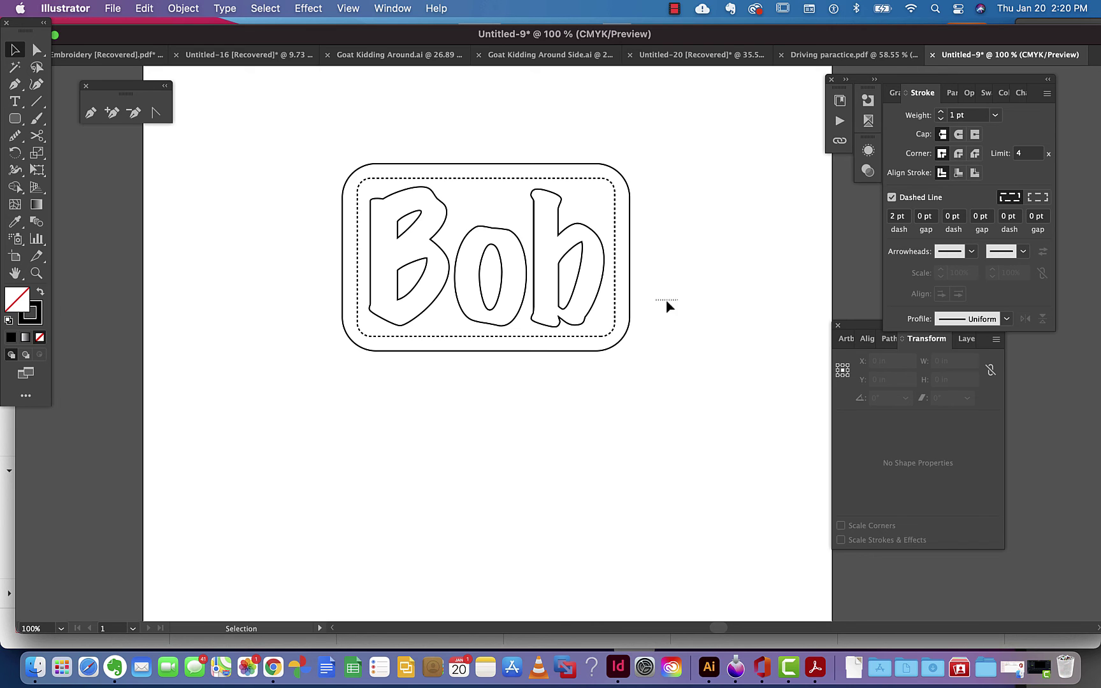
# - Select only the Bob letters, leaving the outer and dashed frames deselected
pyautogui.moveTo(666, 300); pyautogui.dragTo(387, 221)
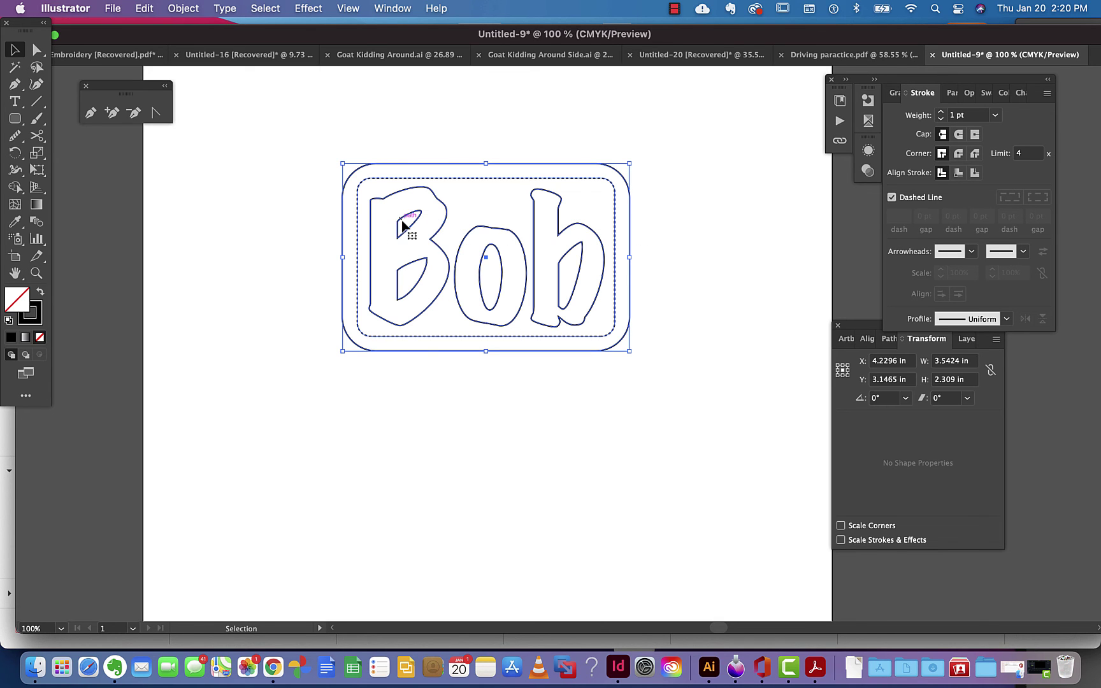
pyautogui.keyDown('shift'); pyautogui.click(629, 207); pyautogui.keyUp('shift')
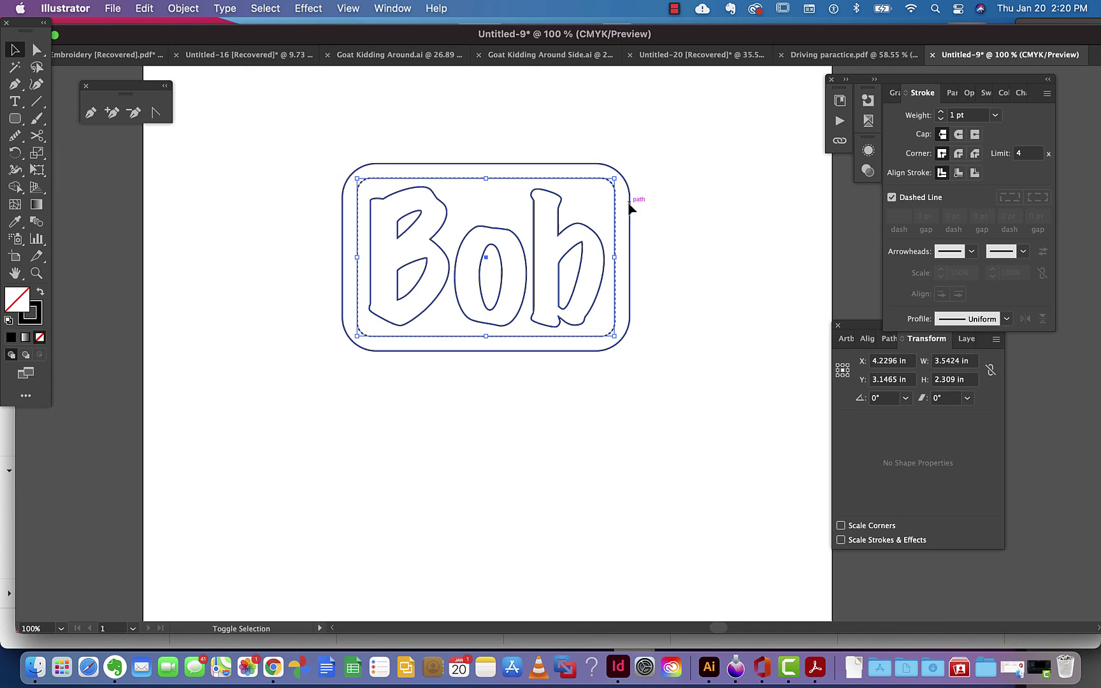
pyautogui.keyDown('shift'); pyautogui.click(615, 206); pyautogui.keyUp('shift')
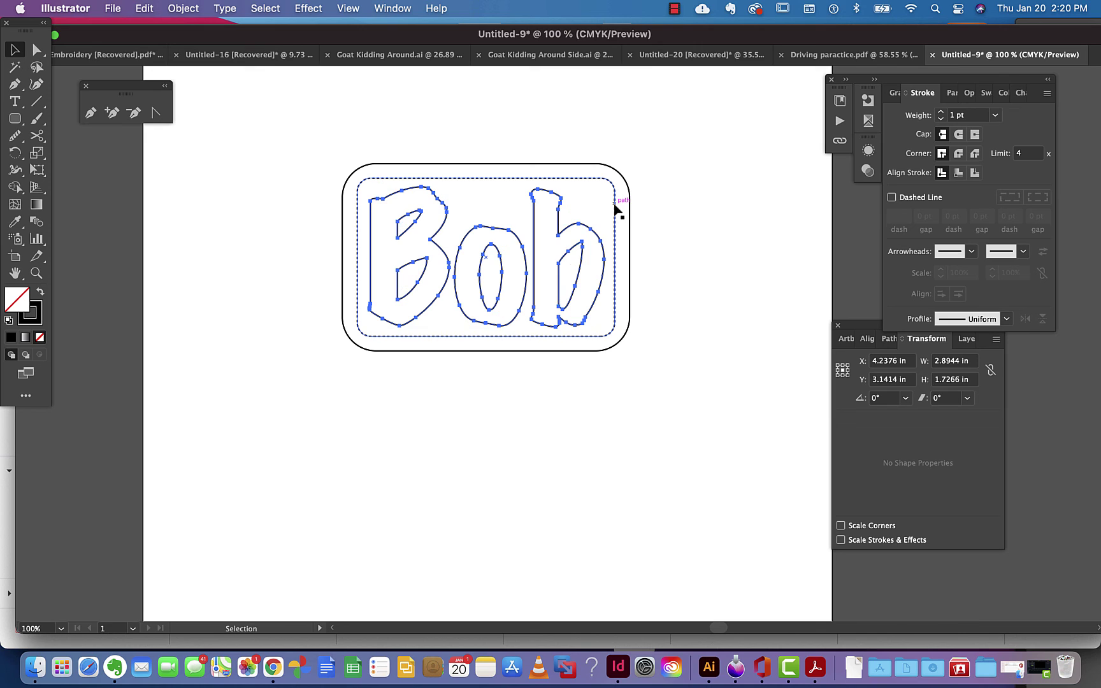
pyautogui.press('a')
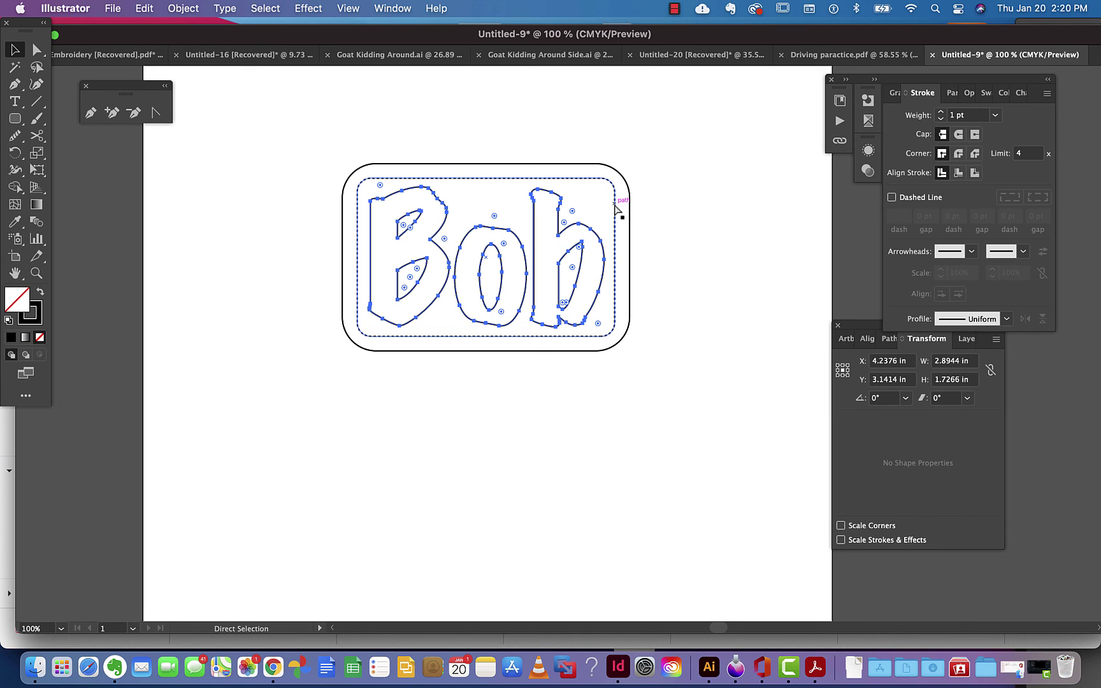
pyautogui.press('v')
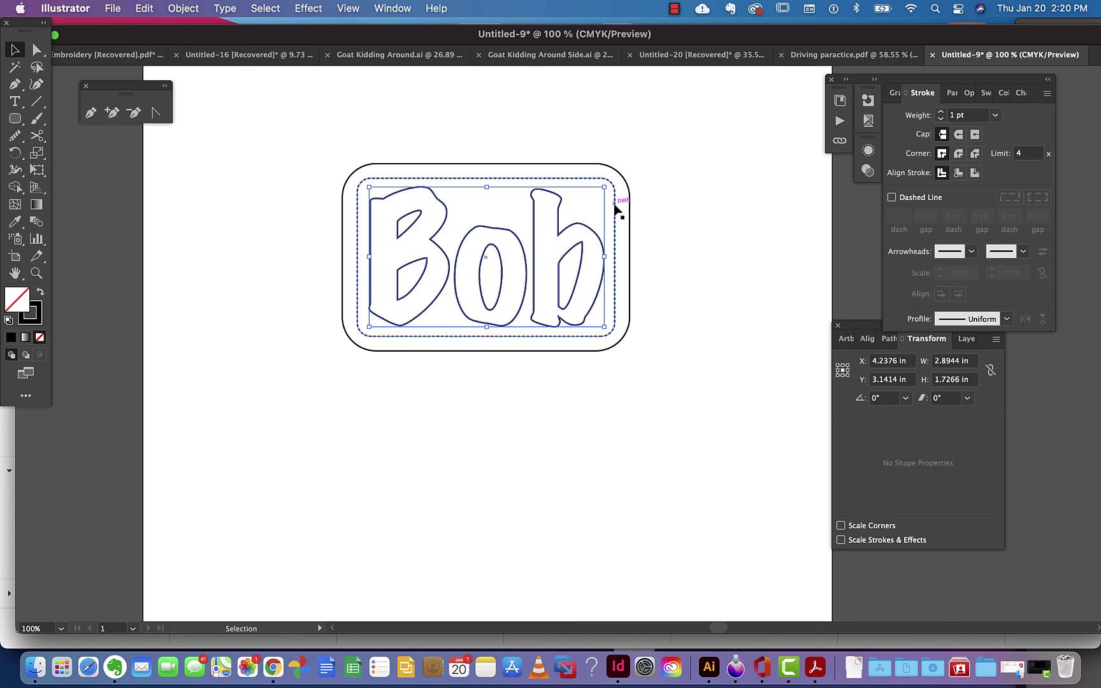
# - Duplicate the Bob letters (about 2.89 × 1.73 in) straight down below the framed patch
pyautogui.press('shift')
pyautogui.hotkey('shift', 'Down')
pyautogui.hotkey('shift', 'Down')
pyautogui.hotkey('shift', 'Down')
pyautogui.hotkey('shift', 'Down')
pyautogui.hotkey('shift', 'Down')
pyautogui.hotkey('shift', 'Down')
pyautogui.hotkey('shift', 'Down')
pyautogui.hotkey('shift', 'Down')
pyautogui.hotkey('shift', 'Down')
pyautogui.hotkey('shift', 'Down')
pyautogui.hotkey('shift', 'Down')
pyautogui.hotkey('shift', 'Down')
pyautogui.hotkey('shift', 'Down')
pyautogui.hotkey('shift', 'Down')
pyautogui.hotkey('shift', 'Down')
pyautogui.hotkey('shift', 'Down')
pyautogui.hotkey('shift', 'Down')
pyautogui.hotkey('shift', 'Down')
pyautogui.hotkey('shift', 'Down')
pyautogui.hotkey('shift', 'Down')
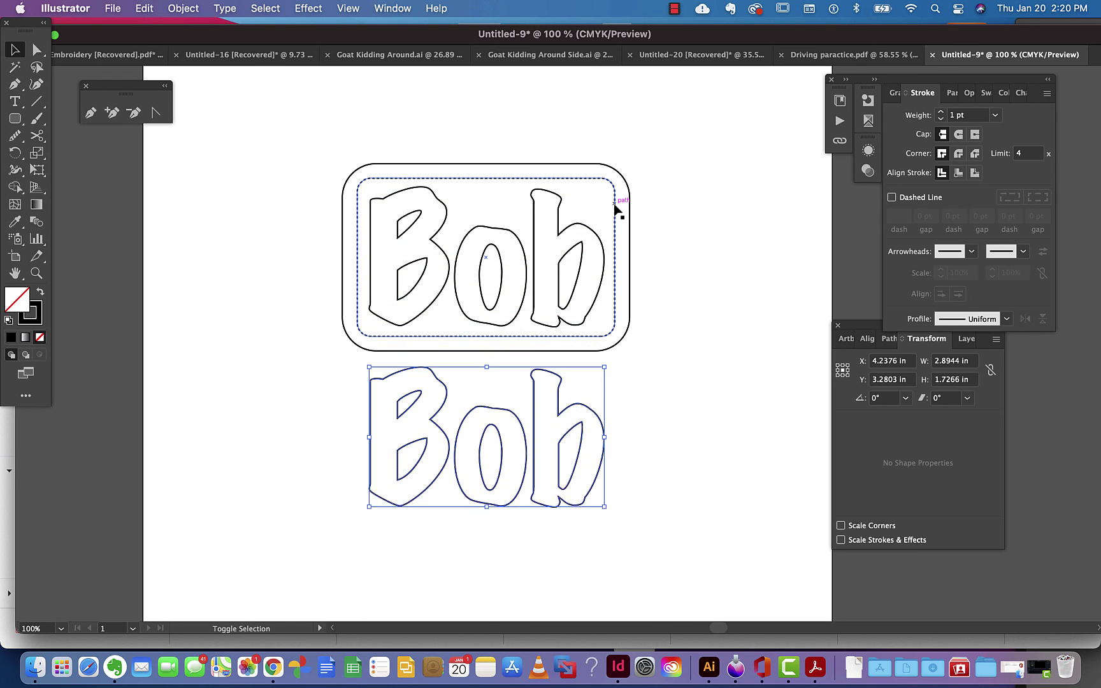
pyautogui.hotkey('shift', 'Down')
pyautogui.hotkey('shift', 'Down')
pyautogui.hotkey('shift', 'Down')
pyautogui.hotkey('shift', 'Down')
pyautogui.hotkey('shift', 'Down')
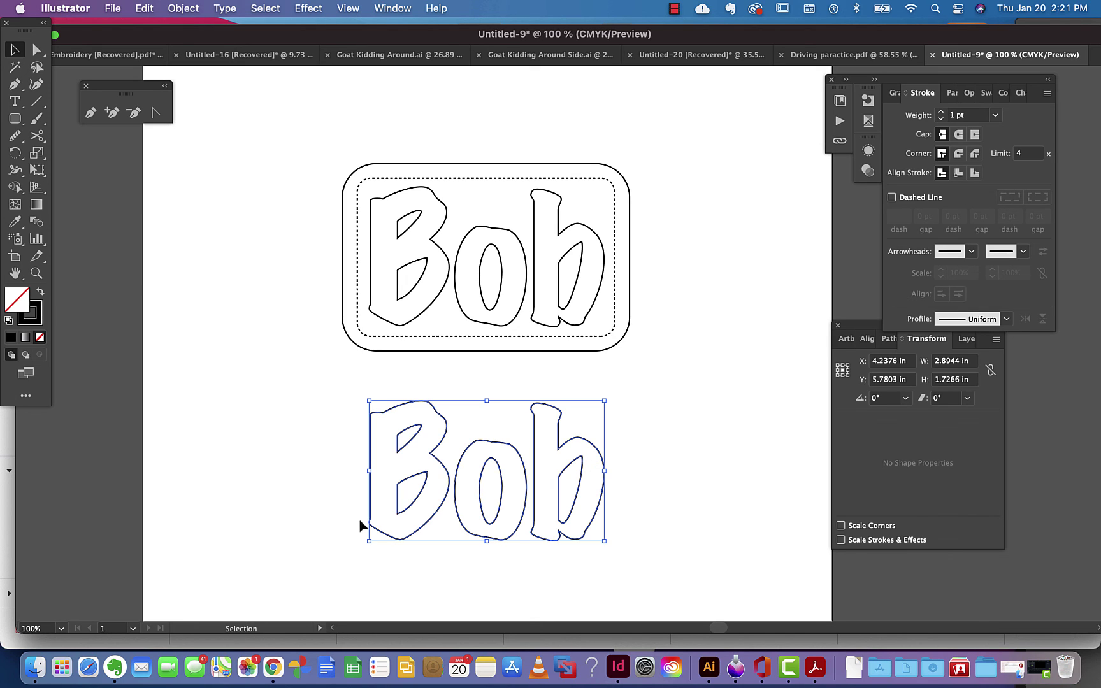
# - Reflect the lower Bob copy across the vertical axis so it reads backwards
pyautogui.rightClick(500, 434)
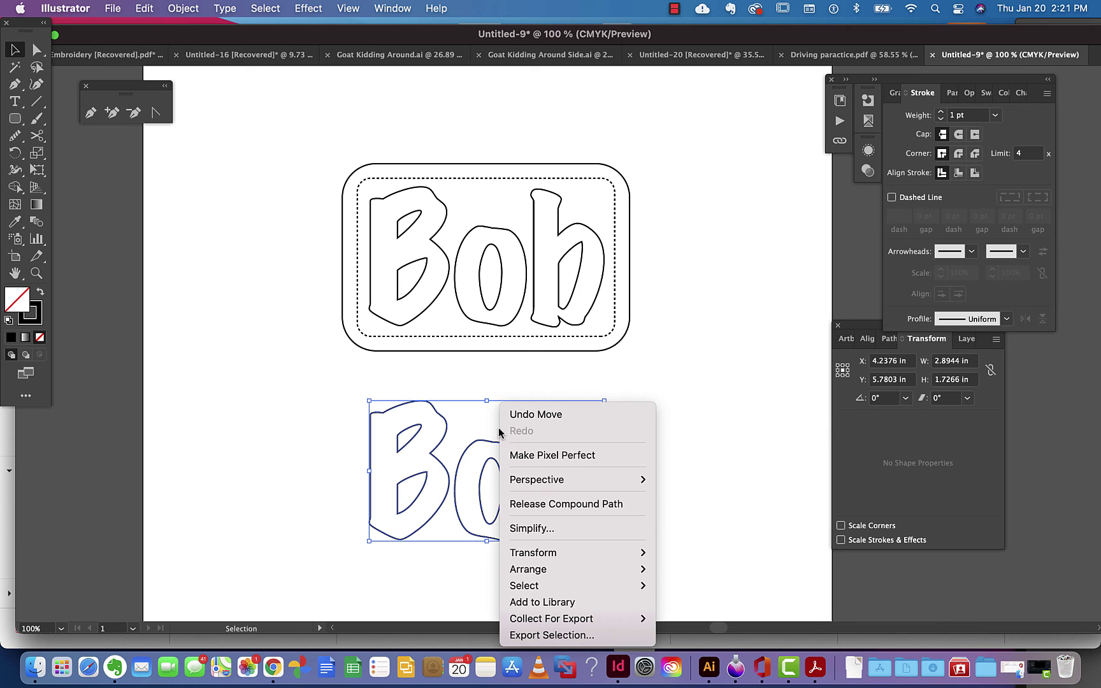
pyautogui.moveTo(563, 556)
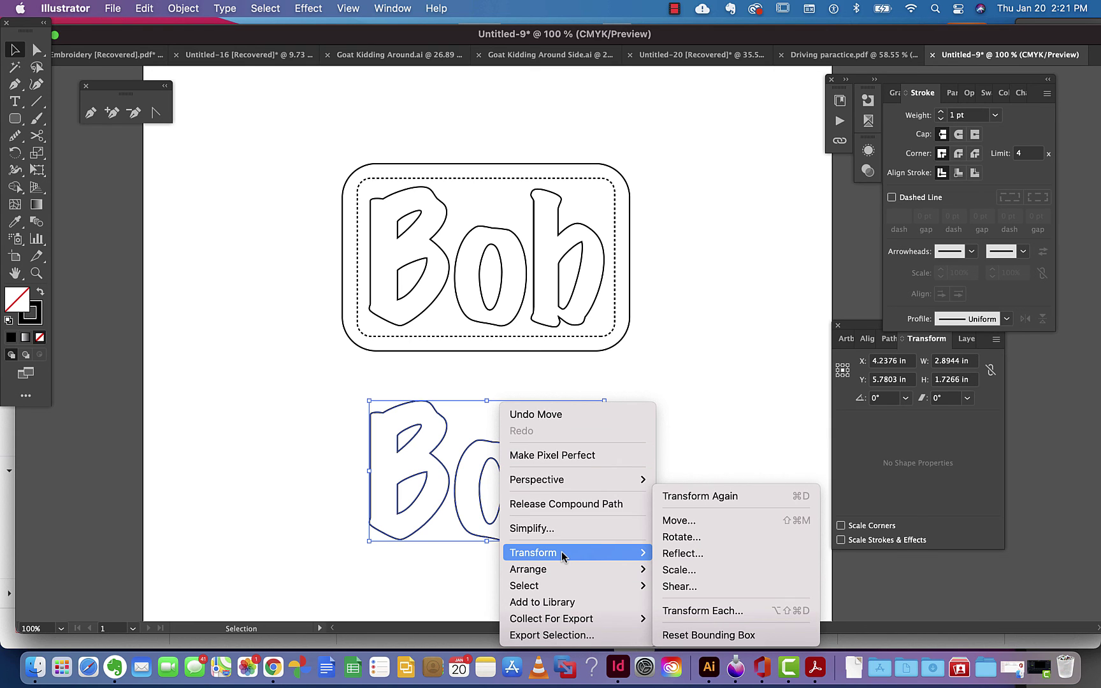
pyautogui.click(682, 554)
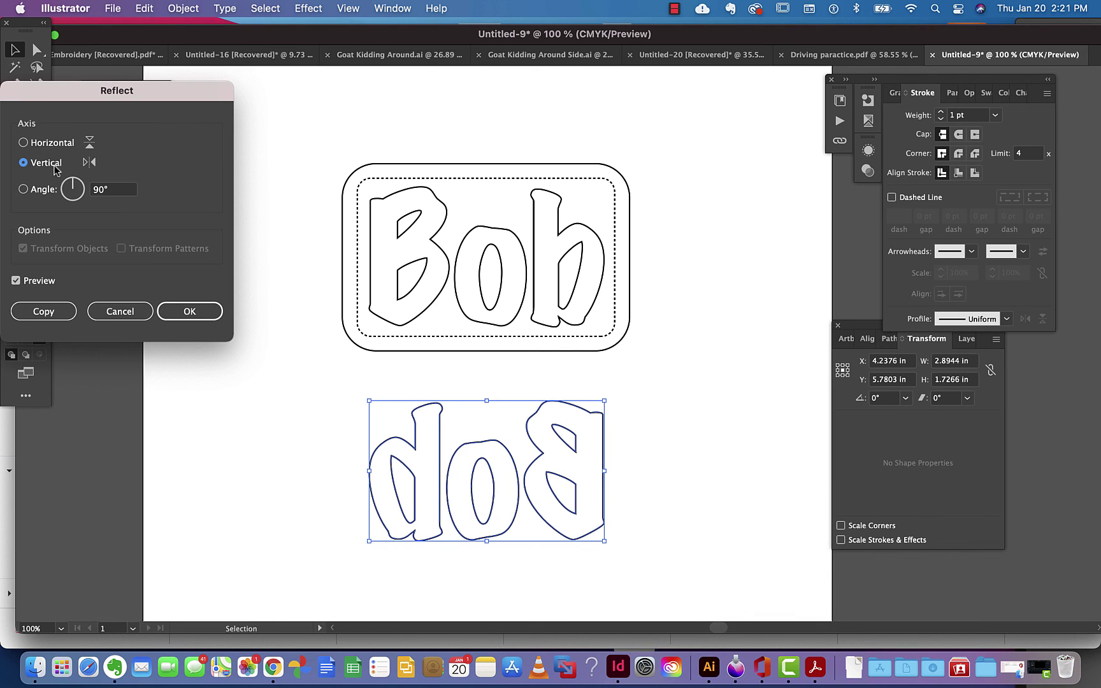
pyautogui.click(190, 312)
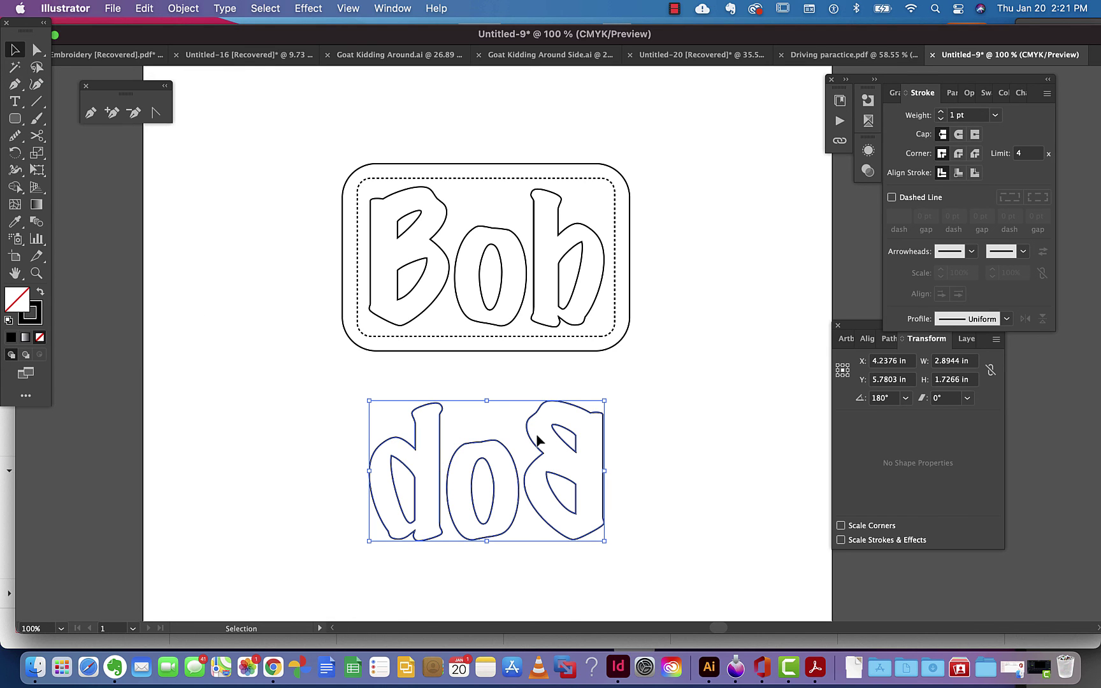